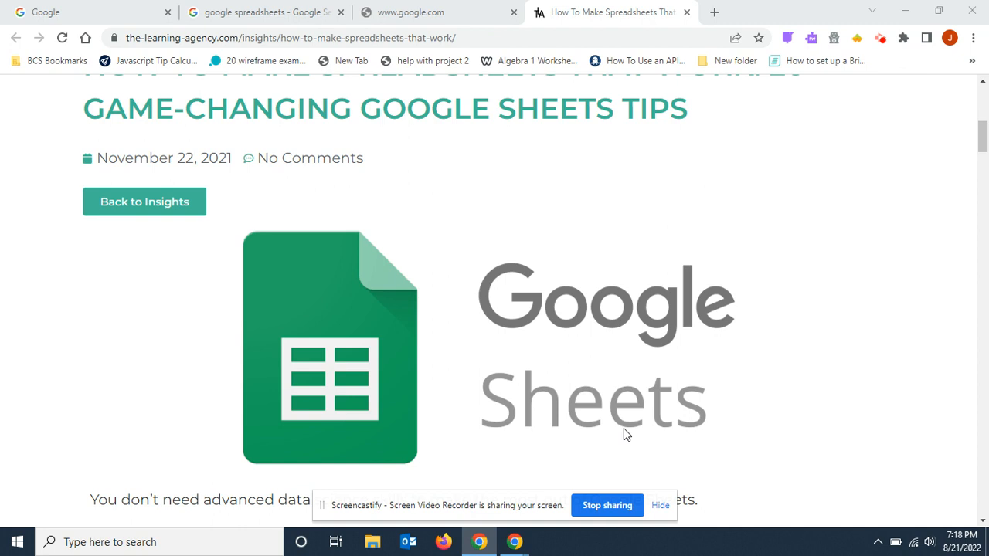
Step: Search Google for "my drive" in a new browser tab and open the My Drive page in Google Drive
left_click(713, 12)
left_click(336, 300)
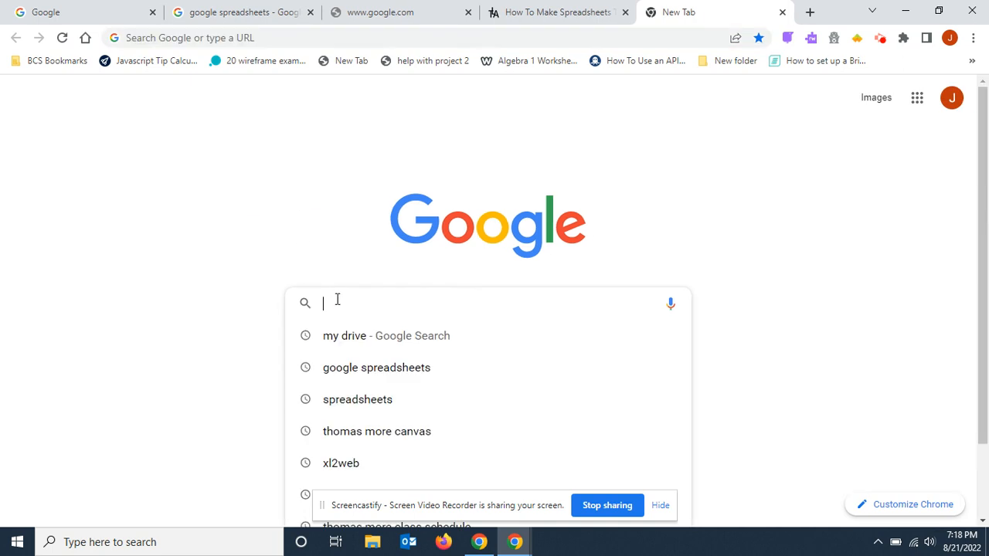
type("my dr")
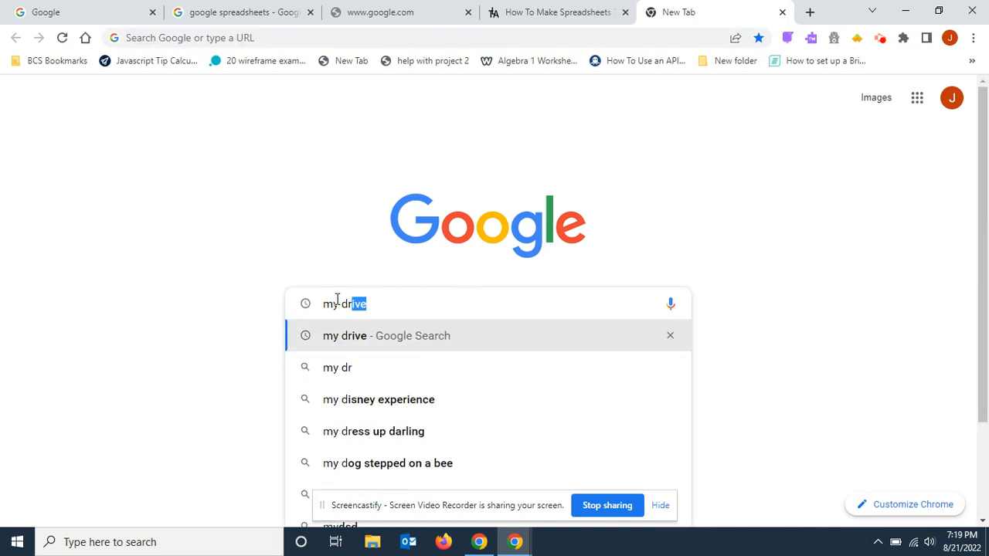
type("ive")
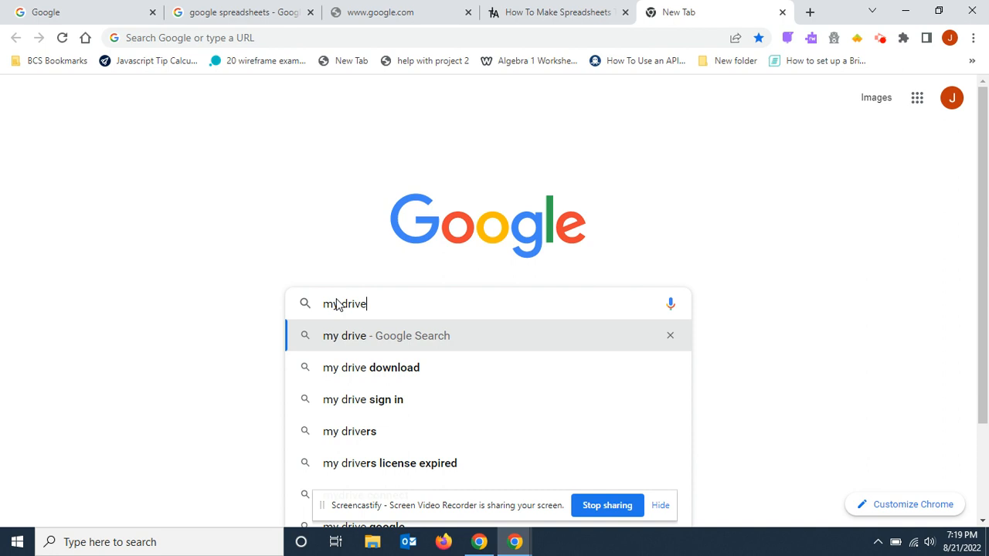
left_click(354, 343)
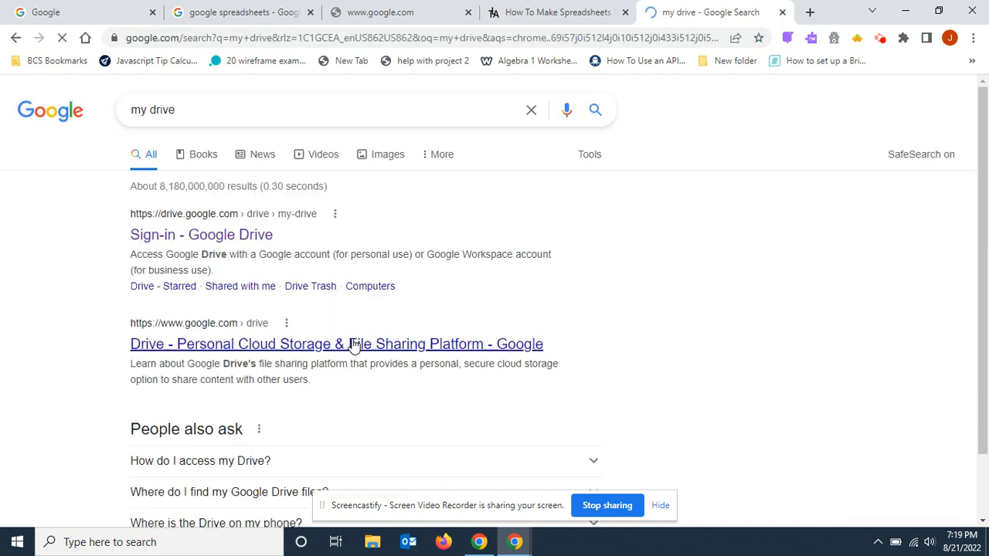
left_click(251, 237)
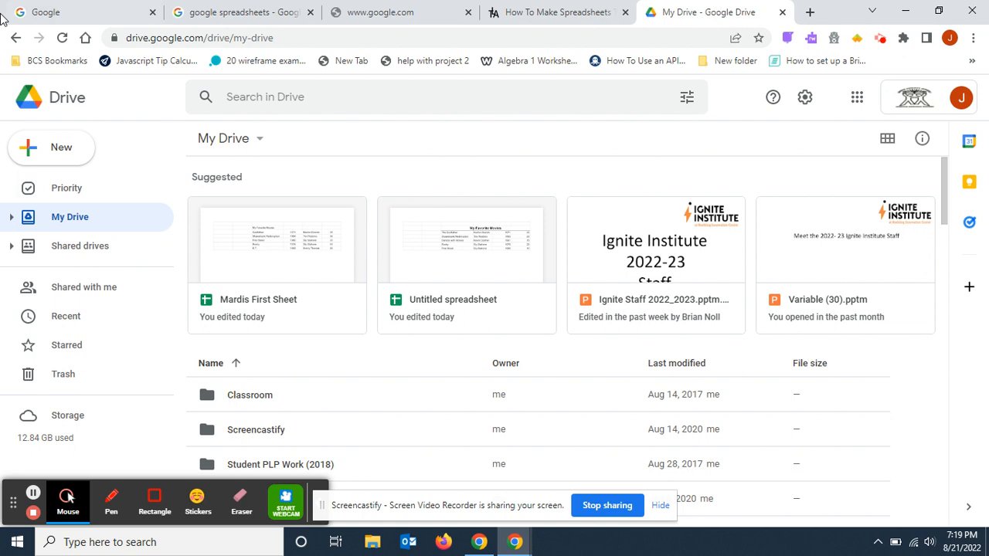
Step: Create a blank Google Sheets spreadsheet from My Drive
left_click(70, 155)
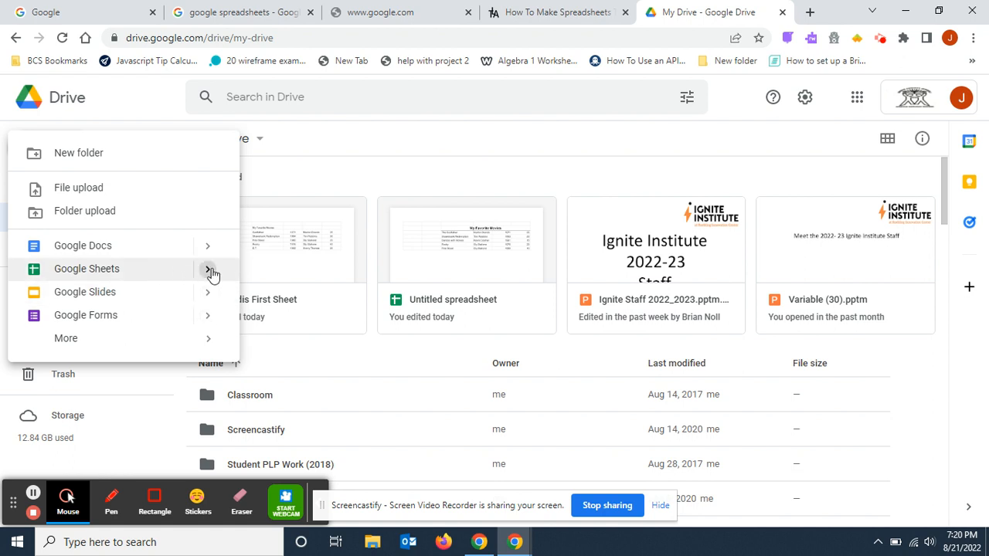
mouse_move(208, 269)
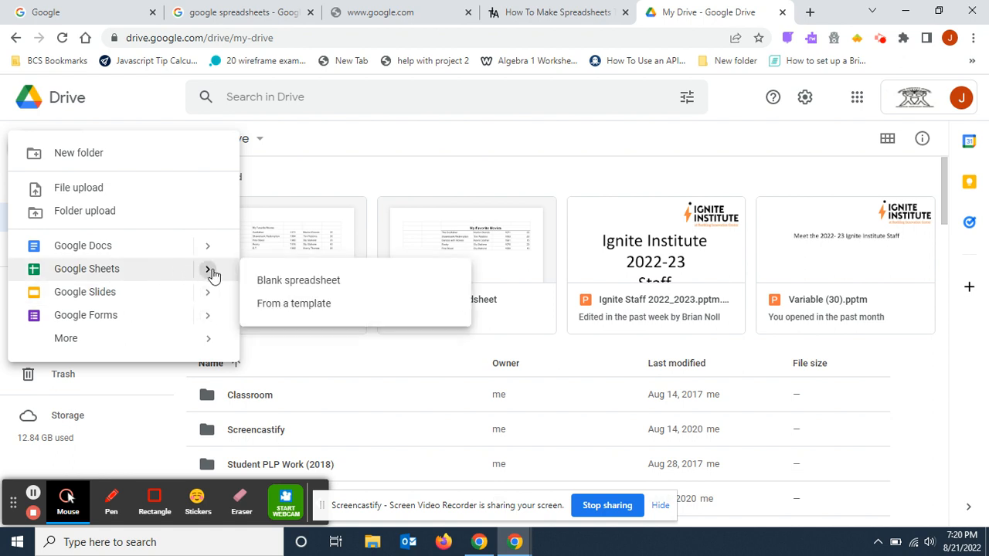
left_click(287, 283)
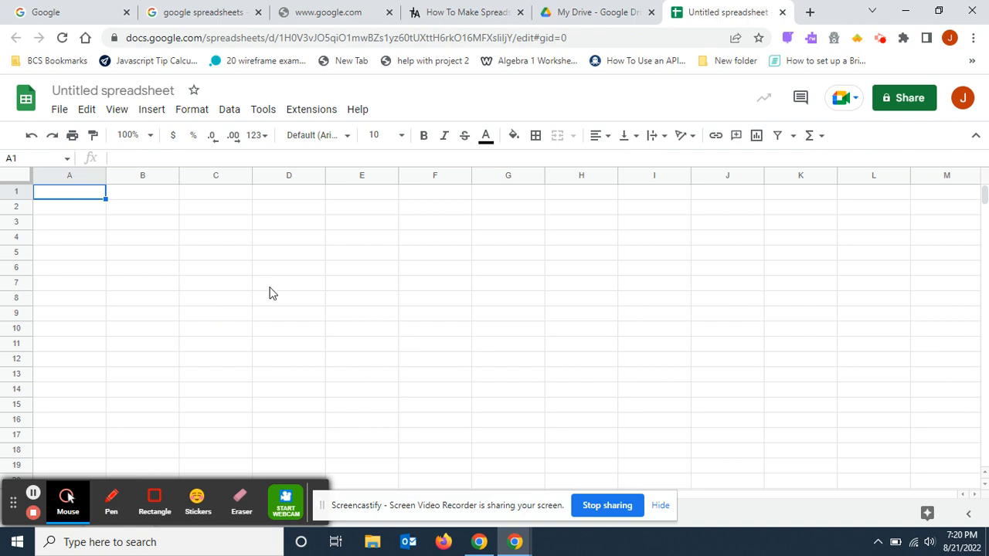
Step: Rename the untitled spreadsheet with the owner's surname followed by "first spreadsheet"
left_click(114, 89)
type("Ma")
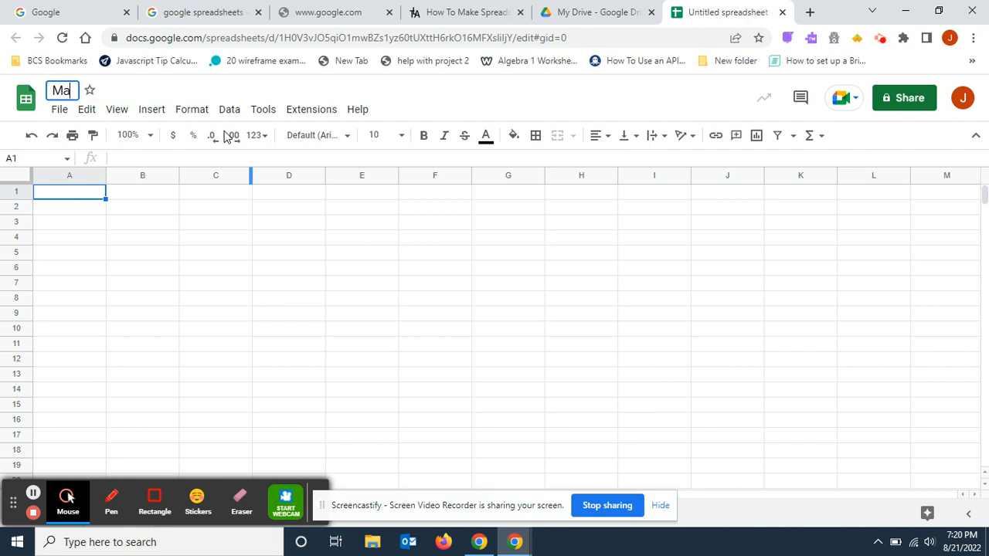
type("rdis firs")
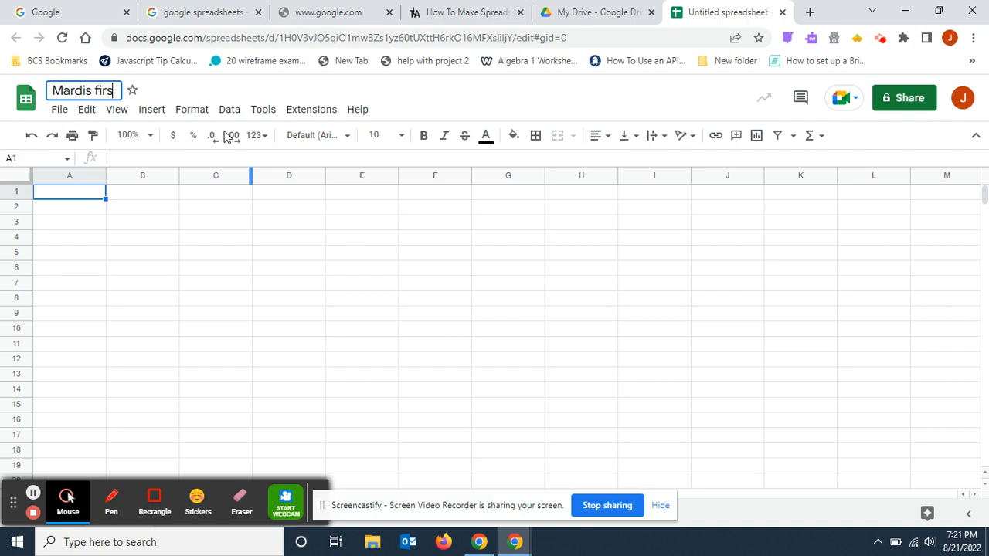
type("t spr")
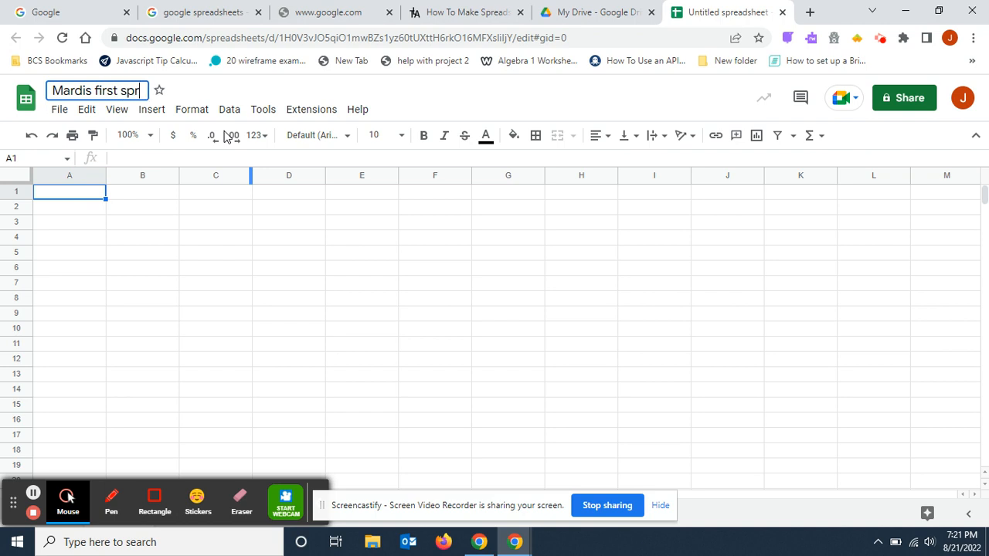
type("eadsheet")
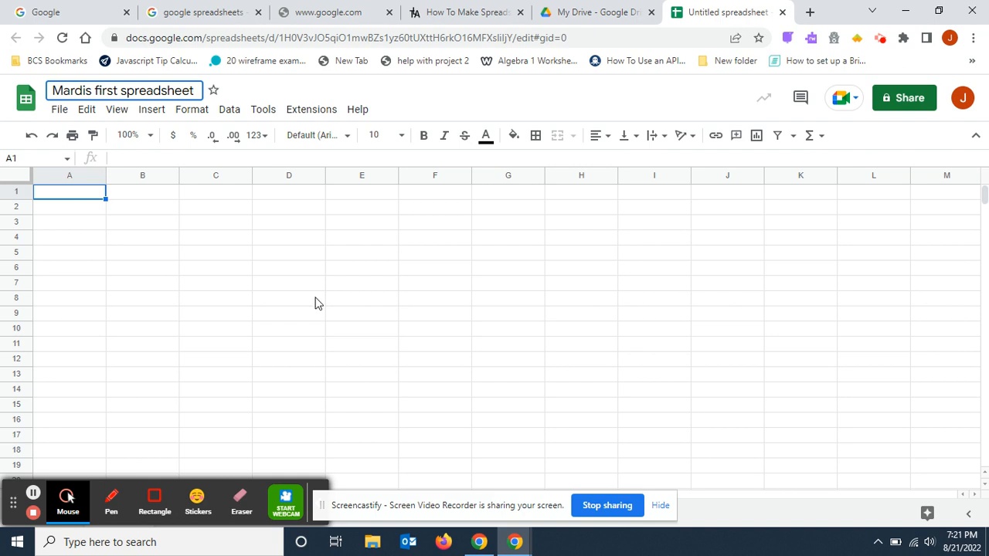
left_click(293, 257)
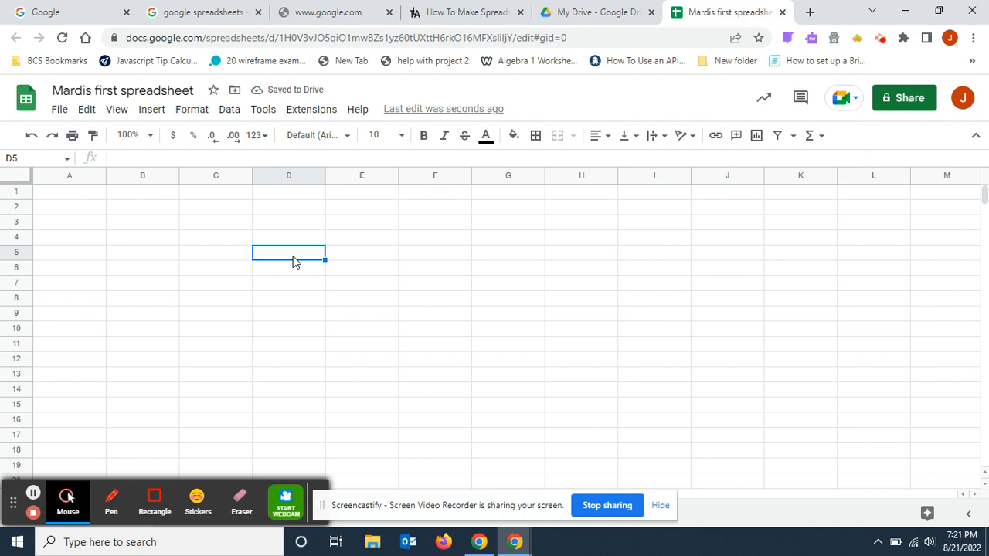
left_click(596, 285)
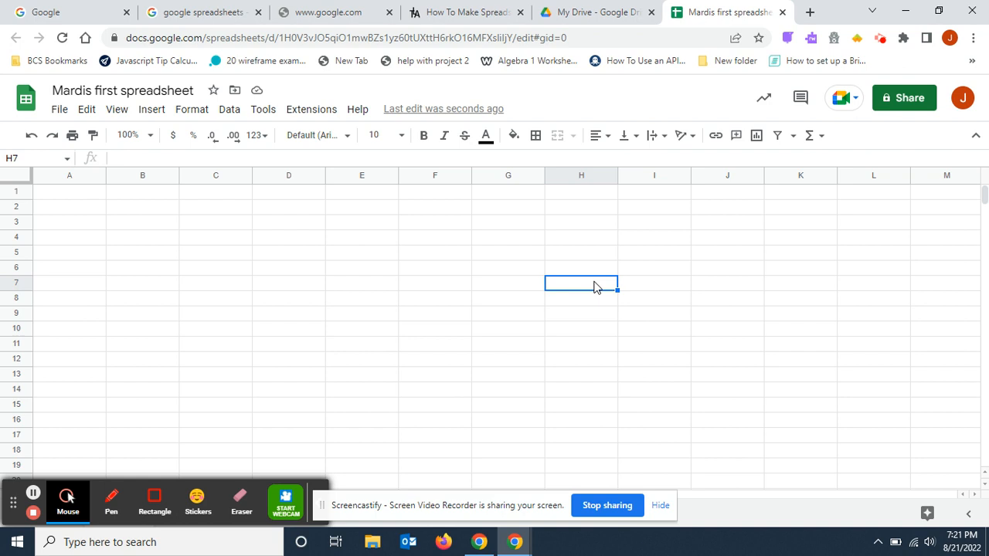
left_click(331, 300)
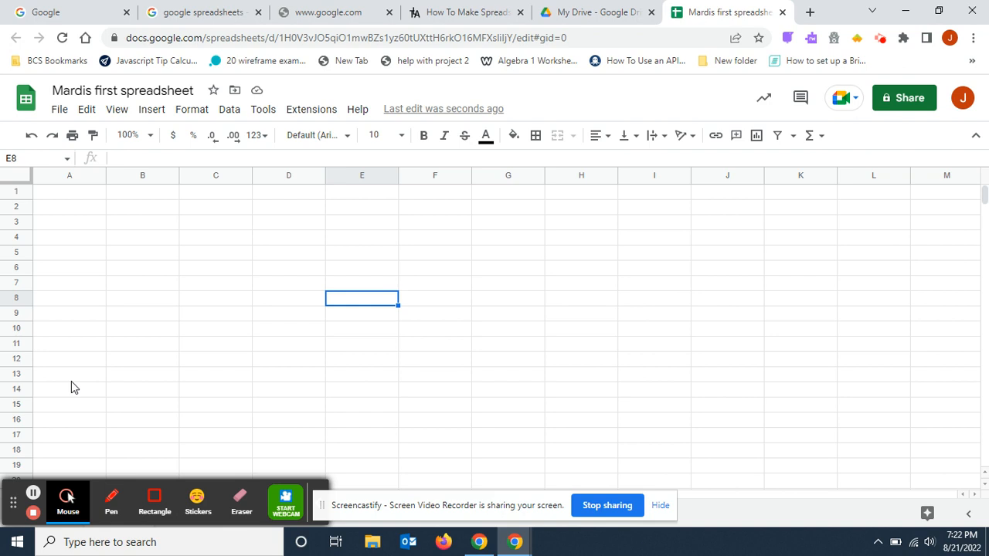
Step: Enter the movie title "The Godfather" in cell C4
left_click(208, 242)
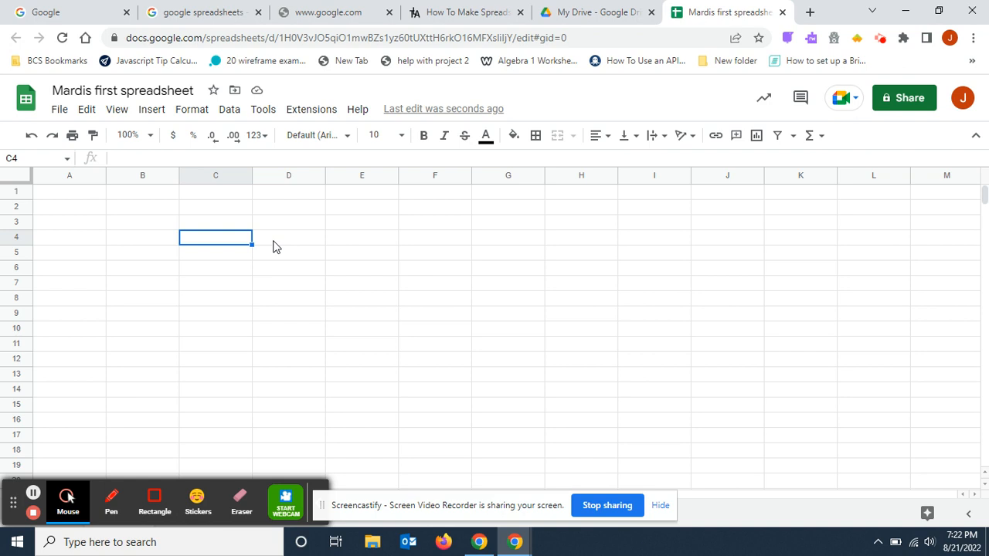
left_click(204, 242)
type("The Godfater")
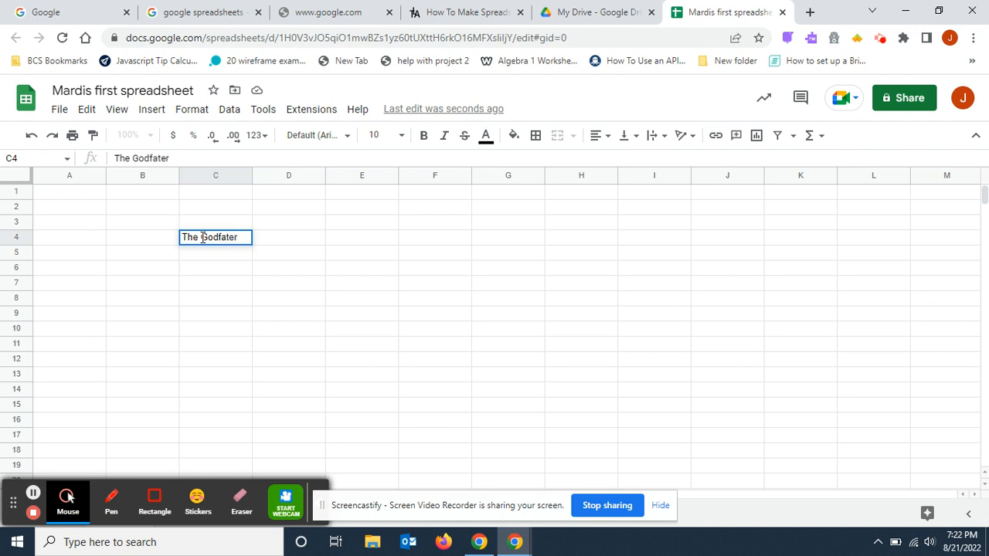
key("BackSpace")
key("BackSpace")
key("BackSpace")
key("BackSpace")
type("ather")
left_click(288, 361)
Step: Enter the movie title "Shawshank Redemption" in cell C5, below The Godfather
left_click(209, 261)
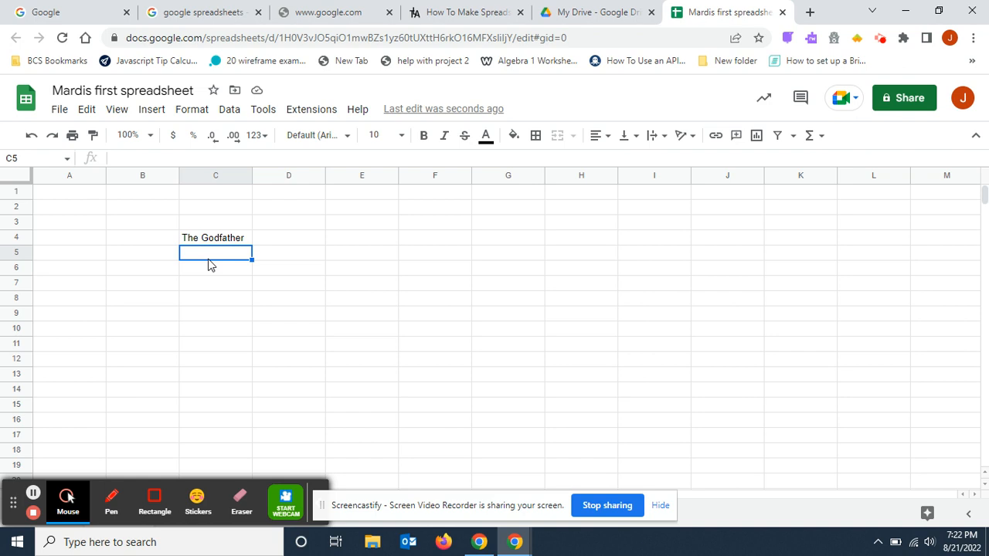
type("Shawsha")
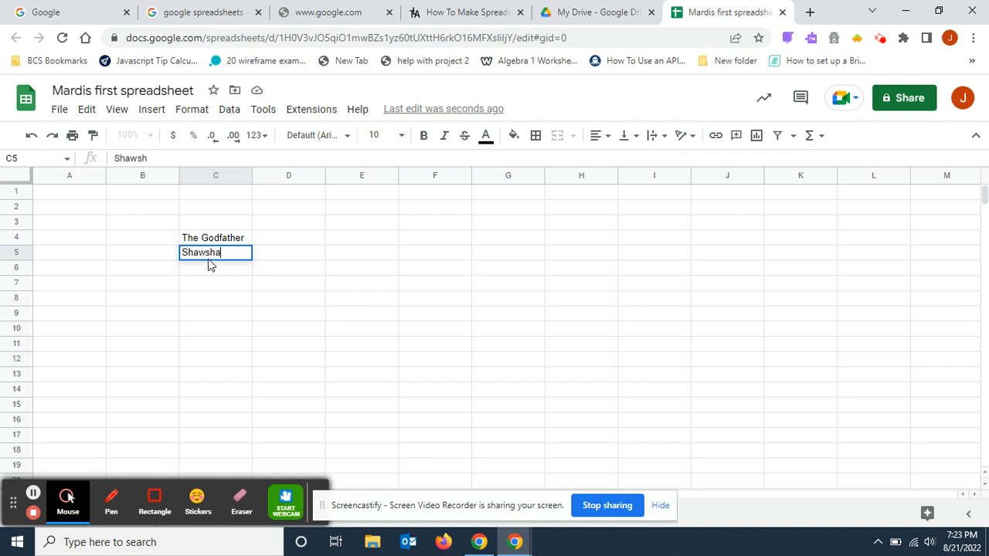
type("nk Redemtiom")
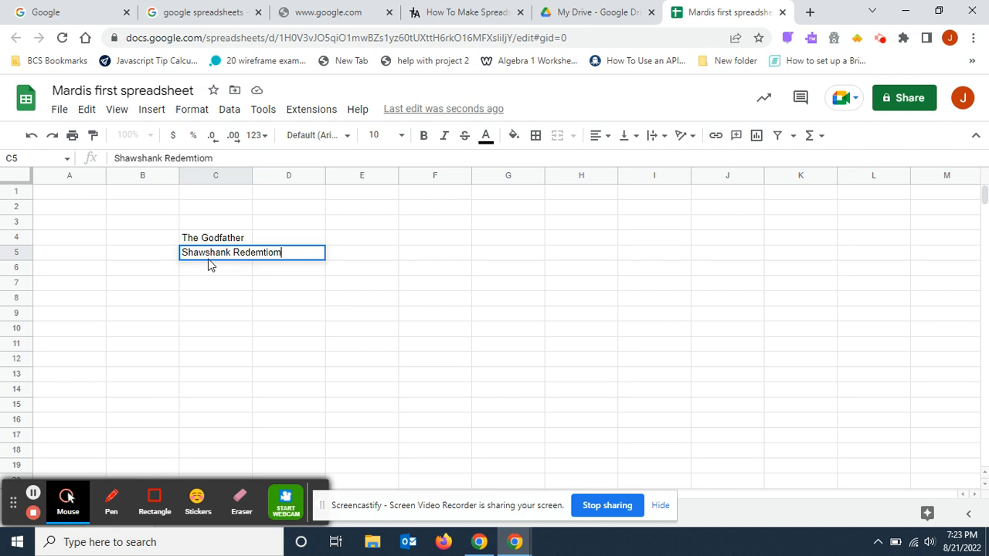
key("BackSpace")
key("BackSpace")
key("BackSpace")
key("BackSpace")
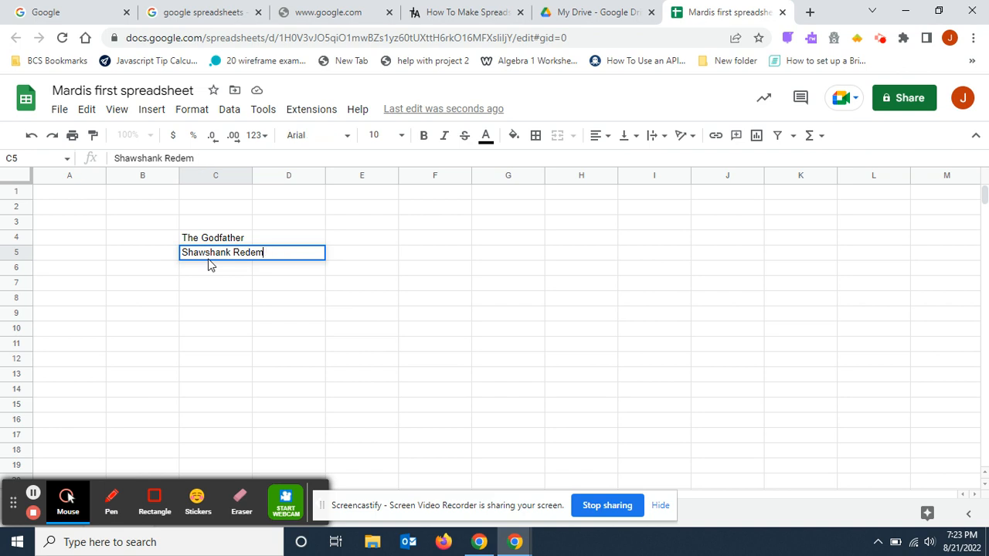
type("pt")
type("ion")
key("Return")
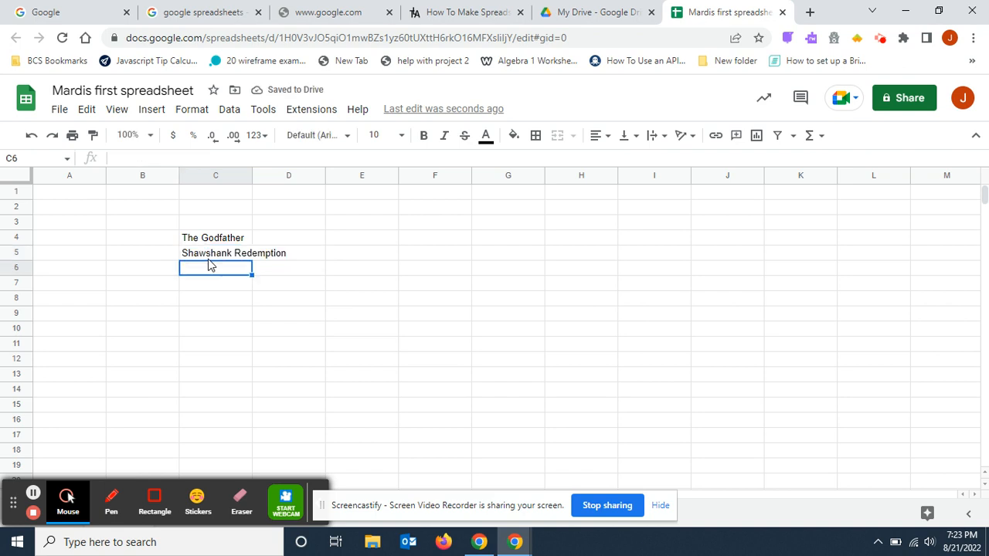
Step: Add the movie titles "Rocky", "First Blood" and "E.T." in cells C6 to C8
type("Rocky")
key("Return")
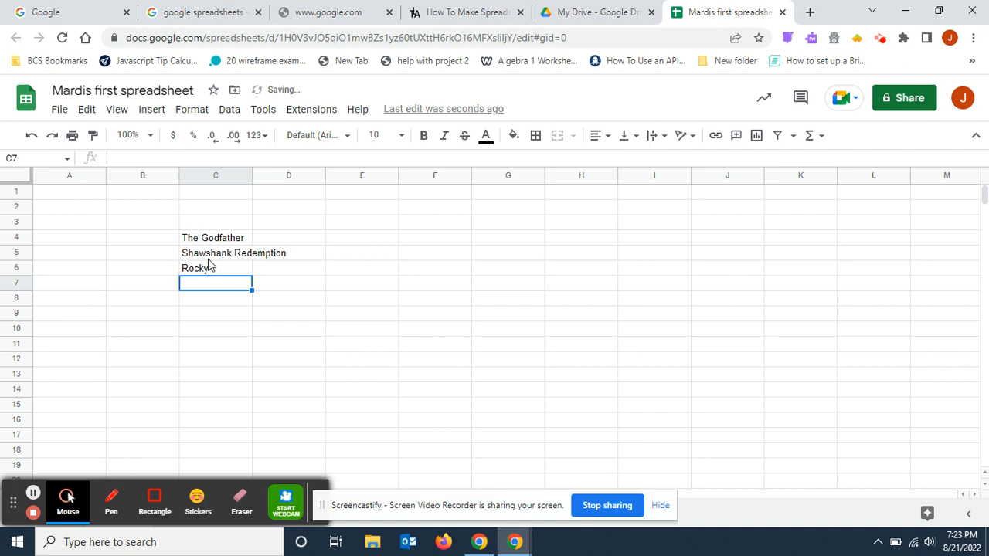
type("First")
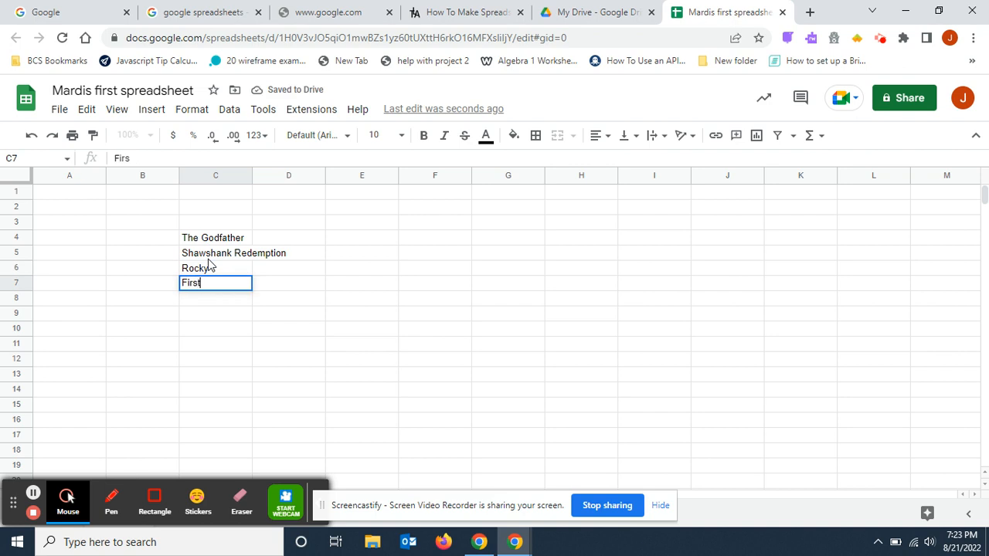
type(" Blood")
key("Return")
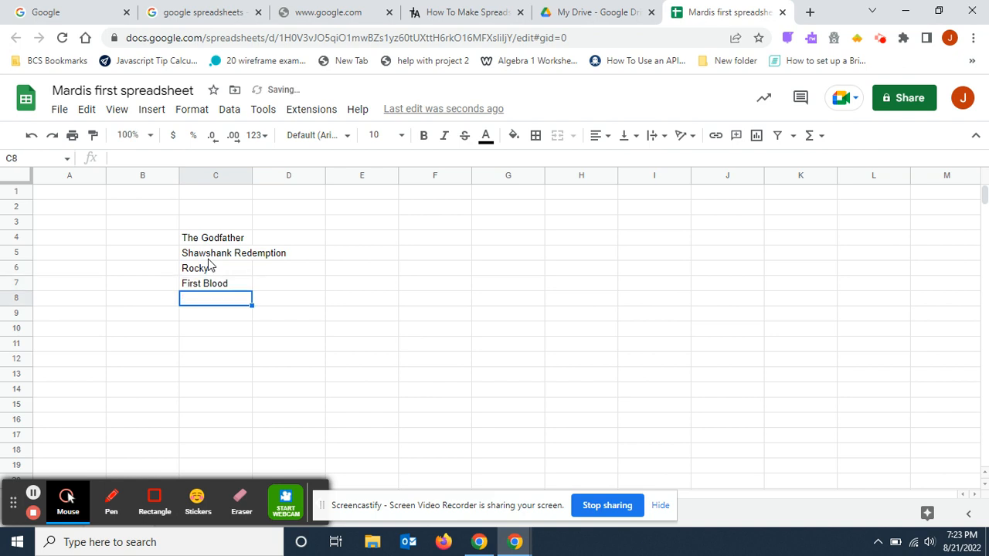
type("E")
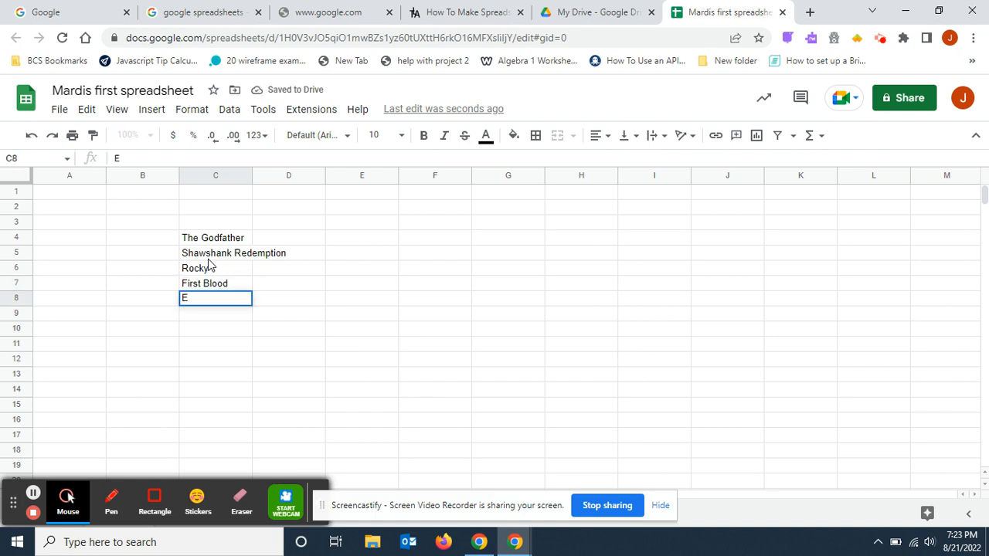
type(".T.")
left_click(217, 350)
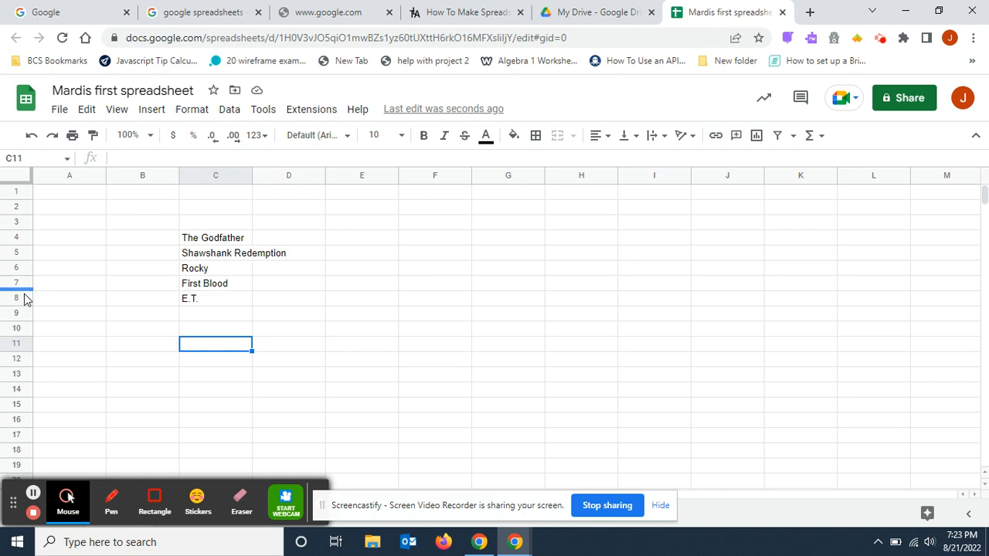
Step: Enter the actor "Tim Robbins" in cell D5, beside the Shawshank Redemption title
left_click(283, 259)
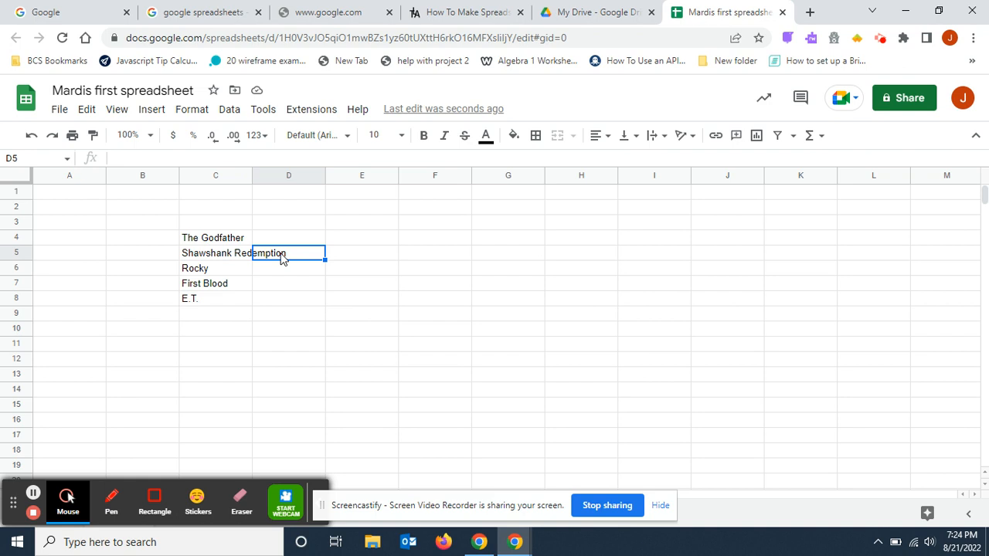
type("Tim ")
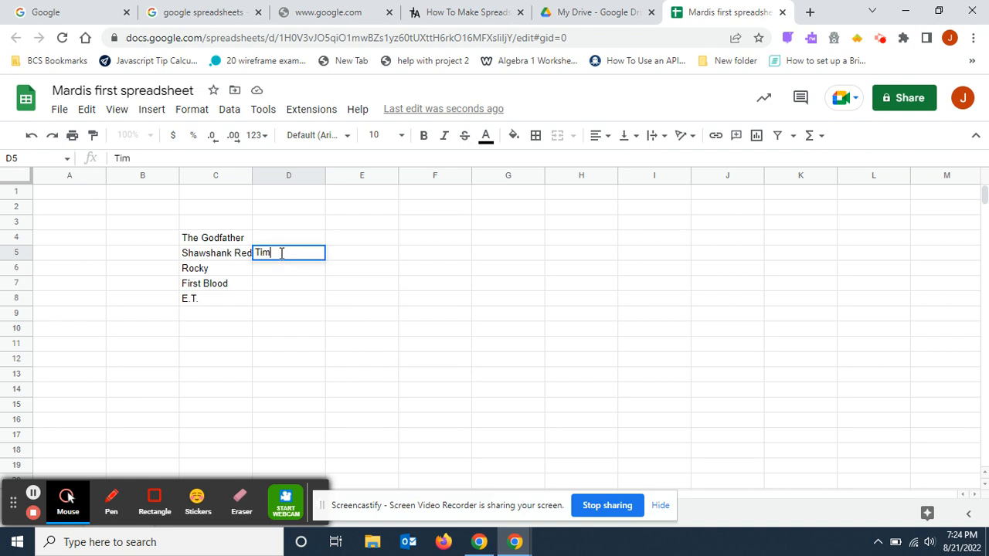
type("Robbins")
left_click(291, 315)
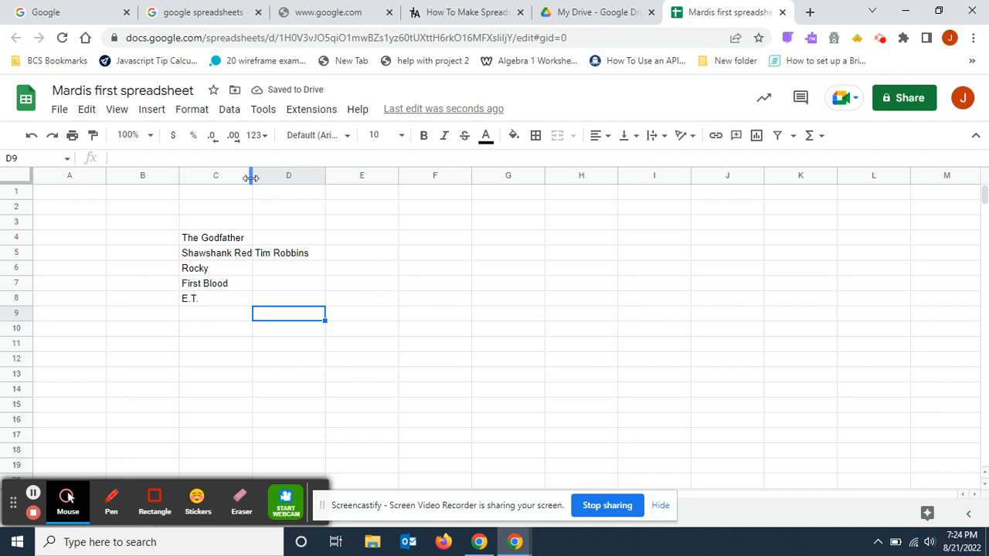
Step: Widen column C until the full Shawshank Redemption title fits in its cell
left_click_drag(252, 175, 292, 174)
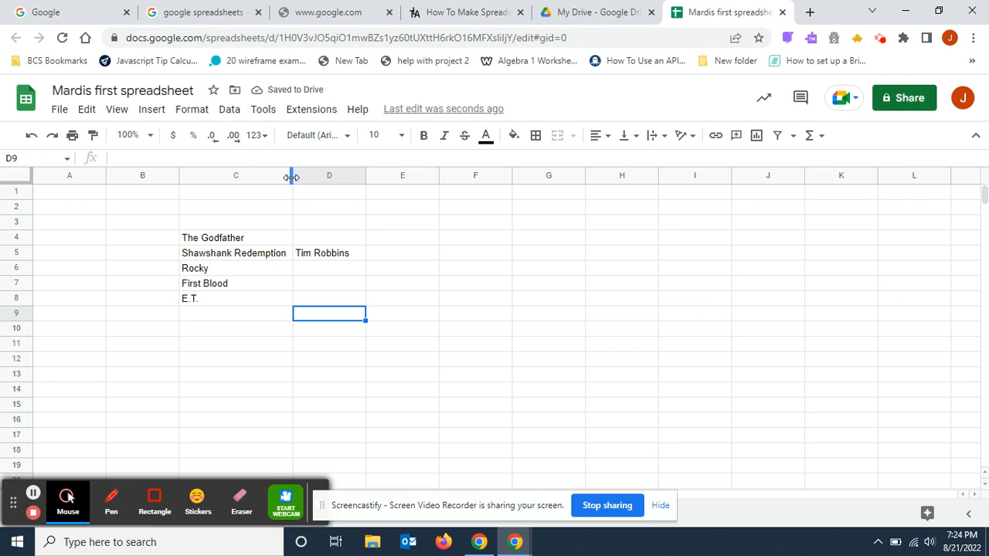
left_click(291, 177)
left_click(312, 341)
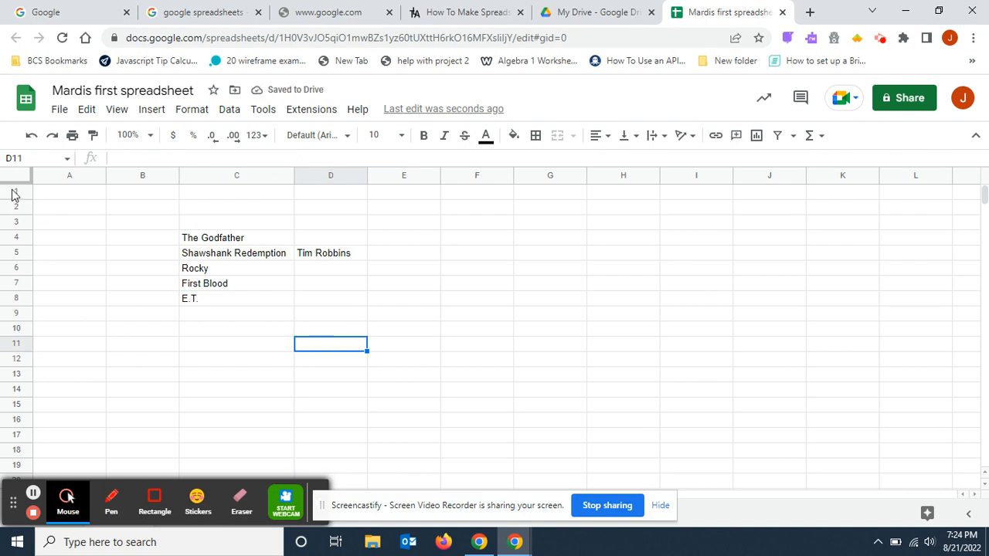
Step: Increase the height of row 1 slightly
mouse_move(14, 200)
left_mouse_down()
mouse_move(15, 212)
mouse_move(19, 201)
left_mouse_up()
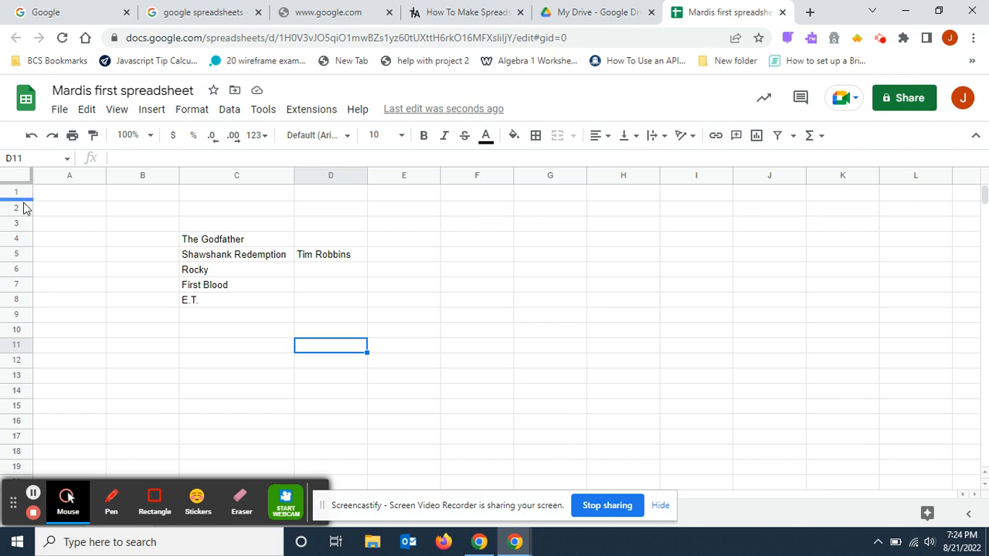
left_click(24, 205)
left_click_drag(23, 199, 23, 201)
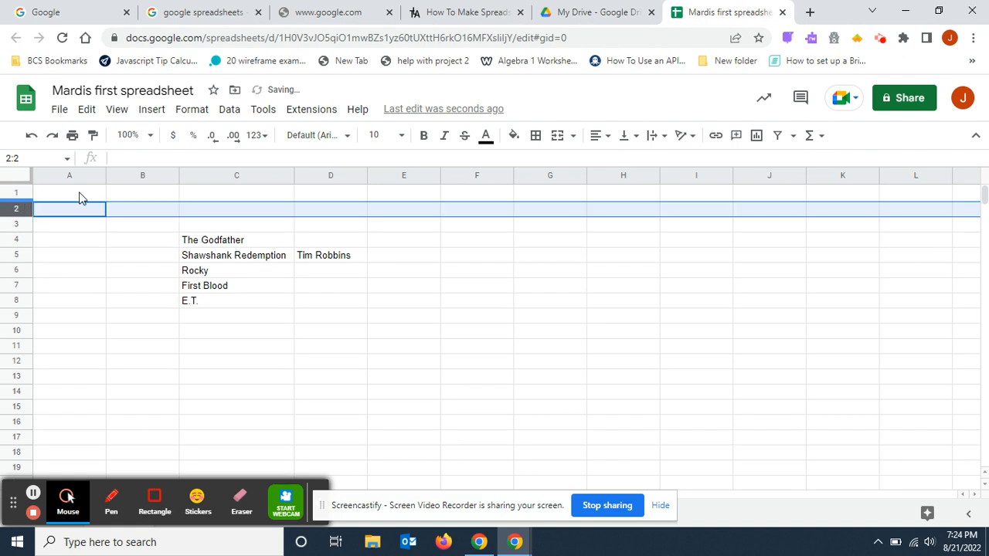
left_click(290, 380)
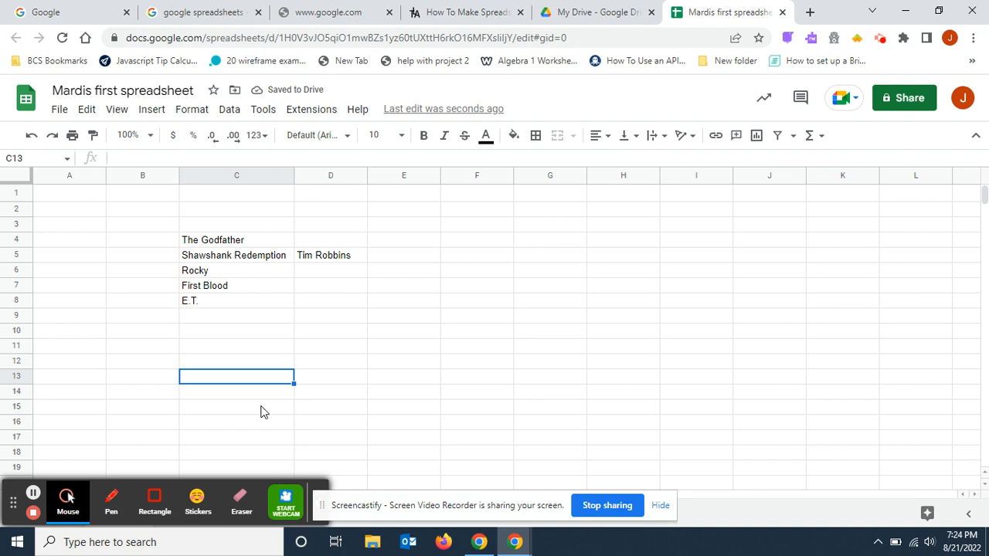
Step: Enter the actor "Marlon Brando" in cell D4 beside The Godfather and "Sly Stallone" in cell D6 beside Rocky
left_click(322, 244)
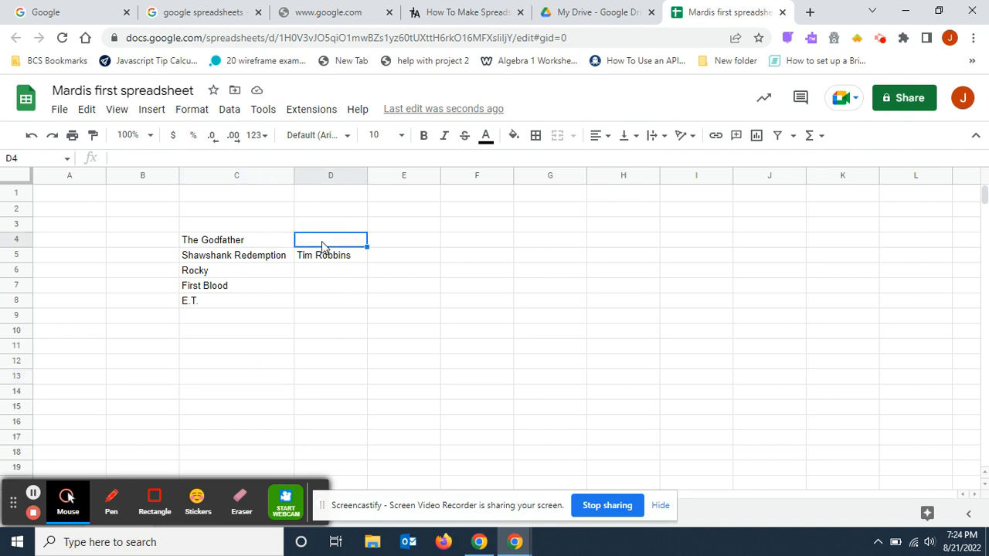
type("Marlon ")
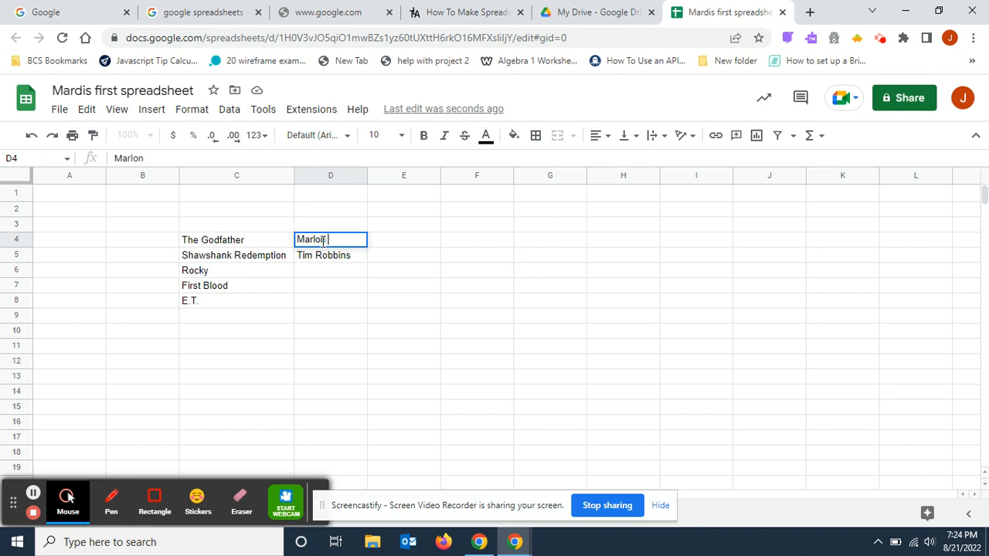
type("Brando")
left_click(331, 279)
type("Sly Stak")
key("BackSpace")
type("llo")
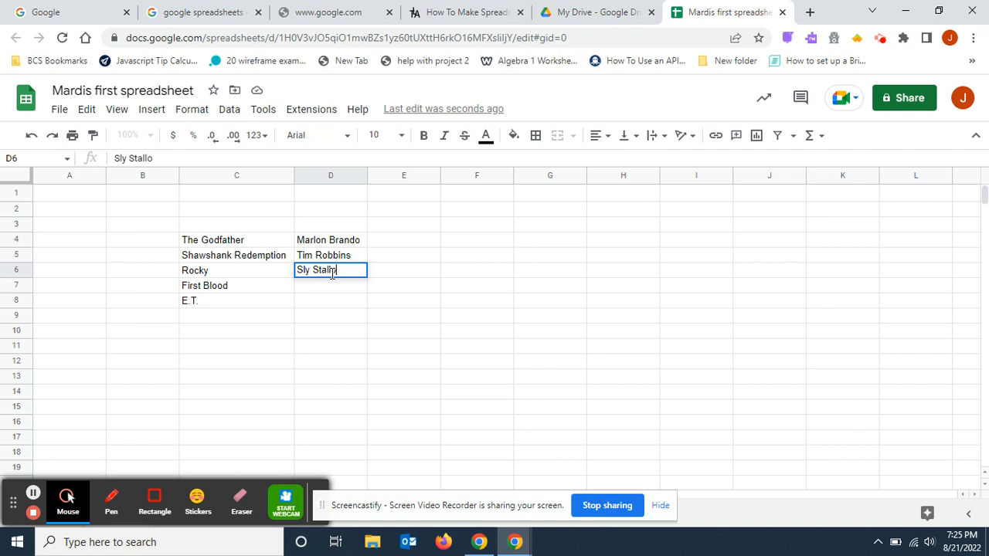
type("ne")
left_click(312, 287)
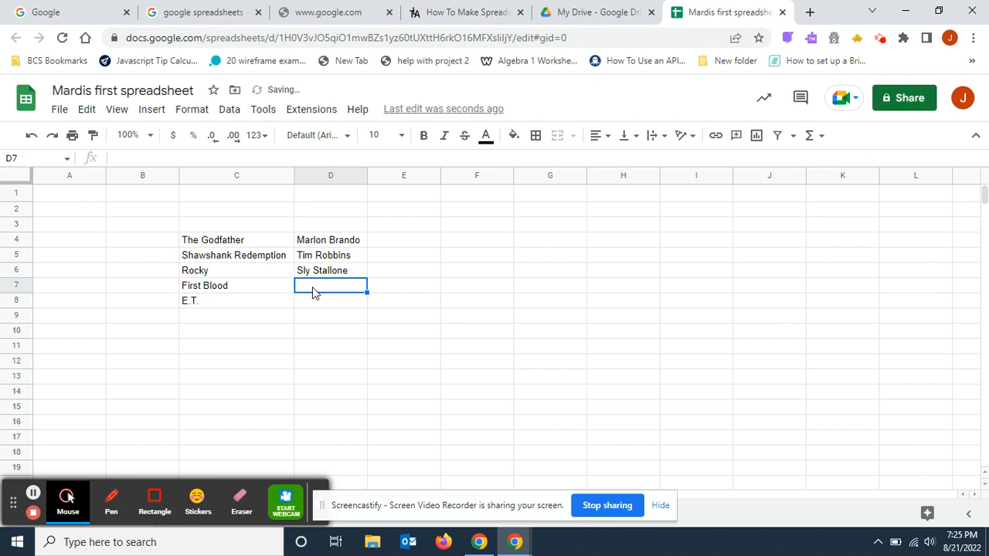
type("Sly St")
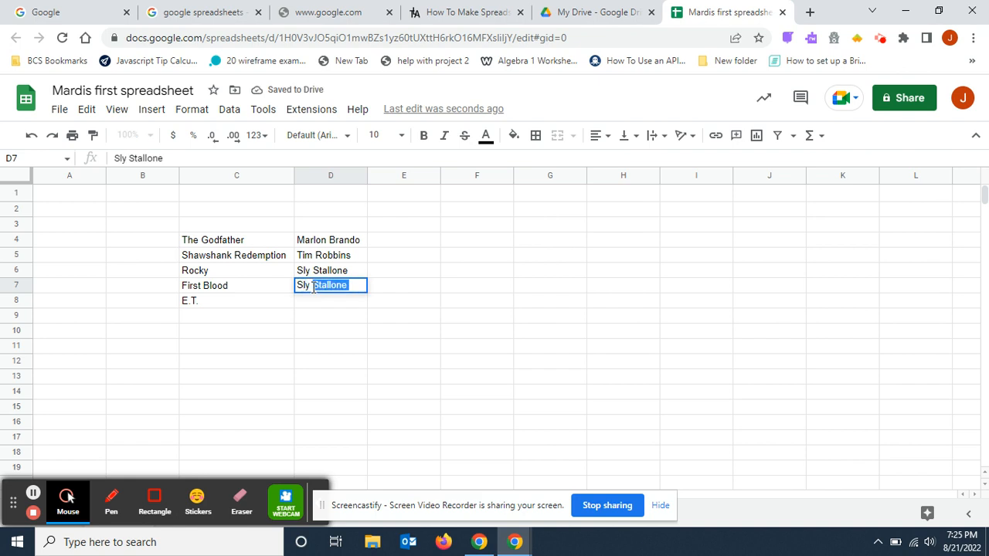
type("allon")
key("BackSpace")
key("BackSpace")
key("BackSpace")
key("BackSpace")
key("BackSpace")
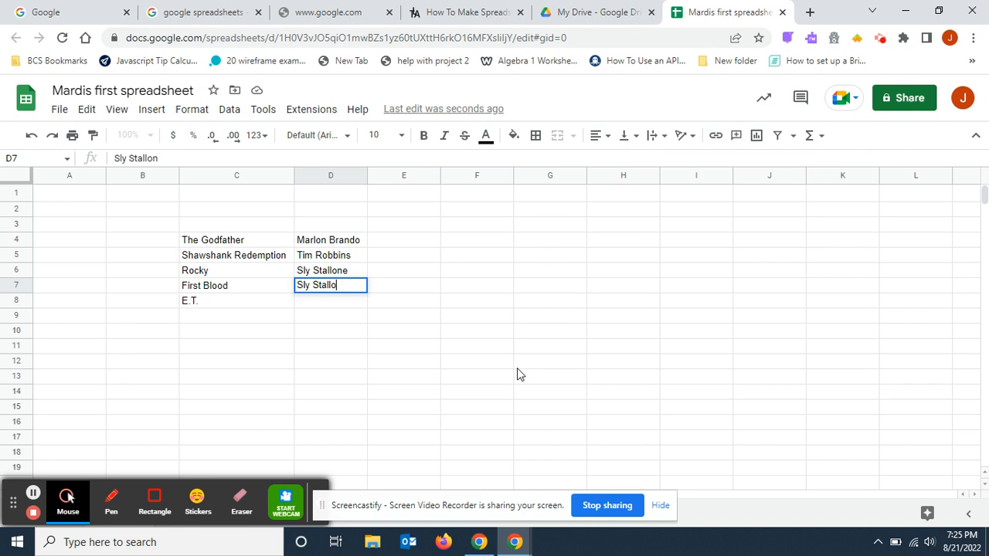
key("BackSpace")
key("BackSpace")
key("BackSpace")
key("BackSpace")
key("BackSpace")
key("BackSpace")
key("BackSpace")
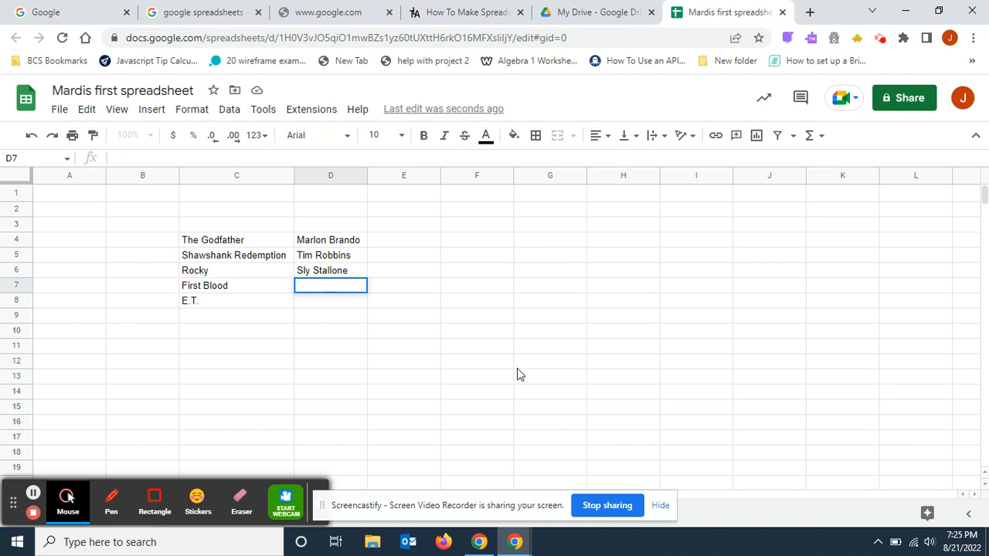
left_click(491, 301)
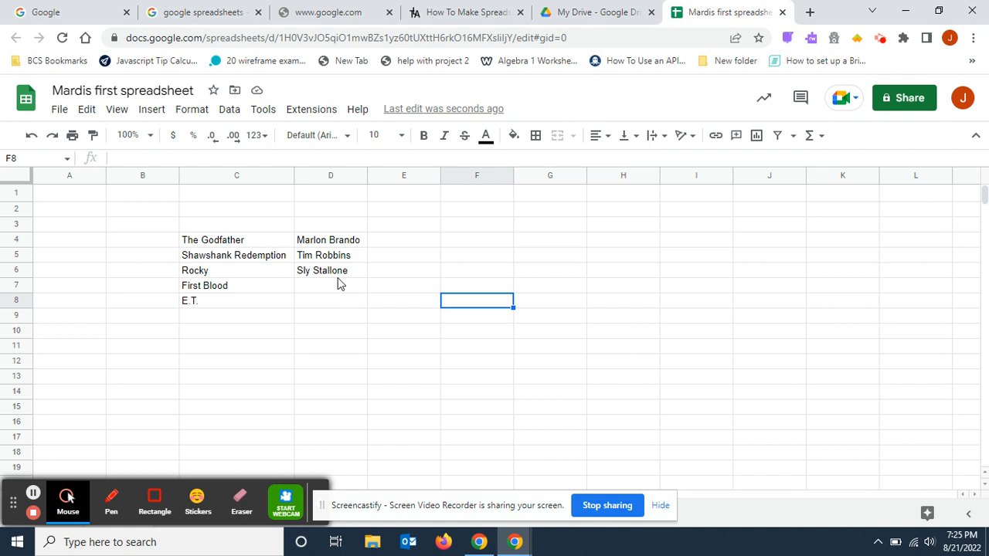
Step: Cut "Sly Stallone" from cell D6 and paste it into cell D7, beside First Blood
left_click(320, 273)
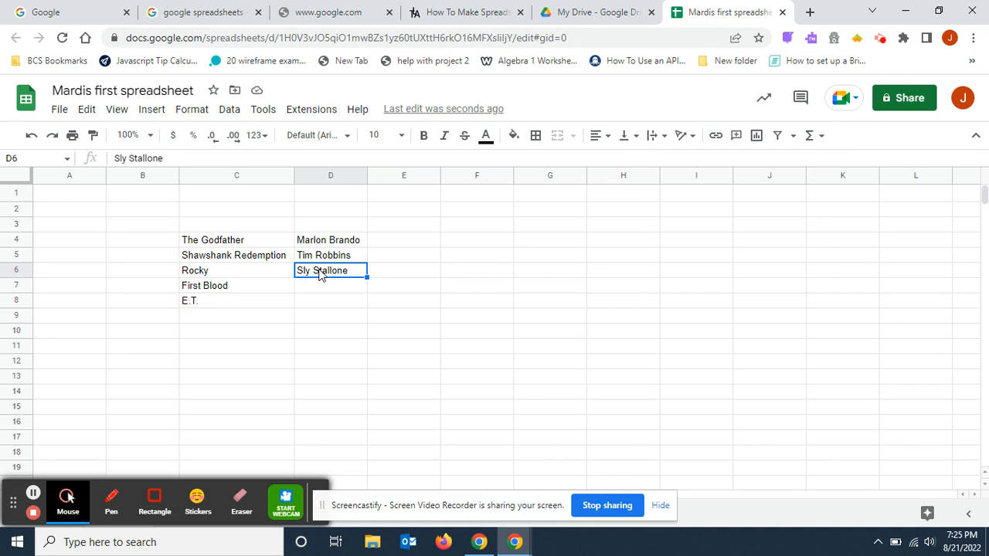
right_click(320, 275)
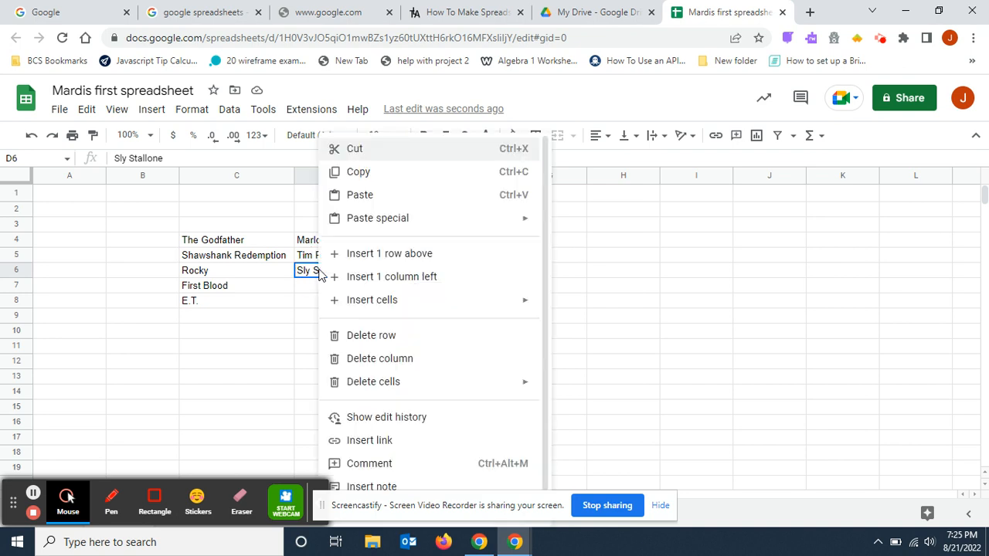
left_click(360, 149)
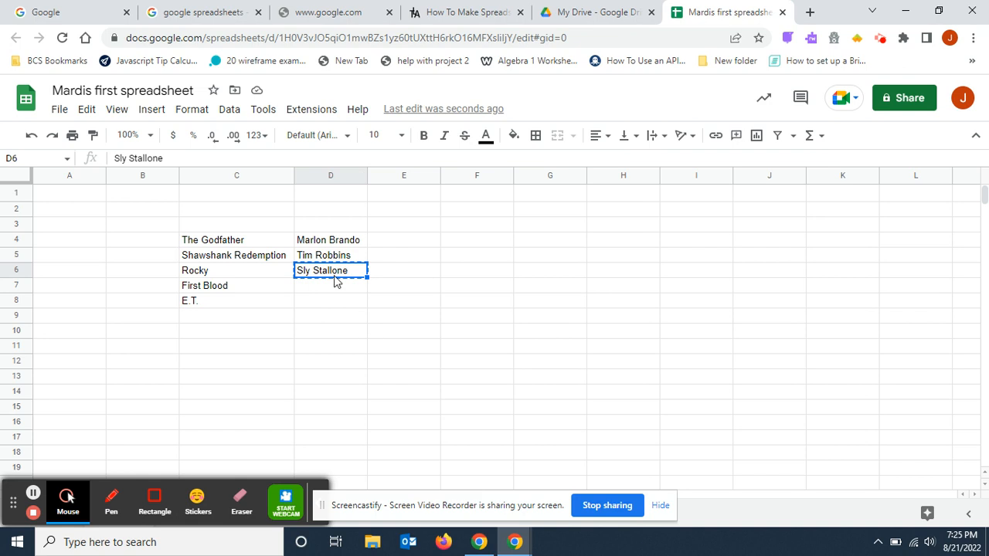
left_click(308, 289)
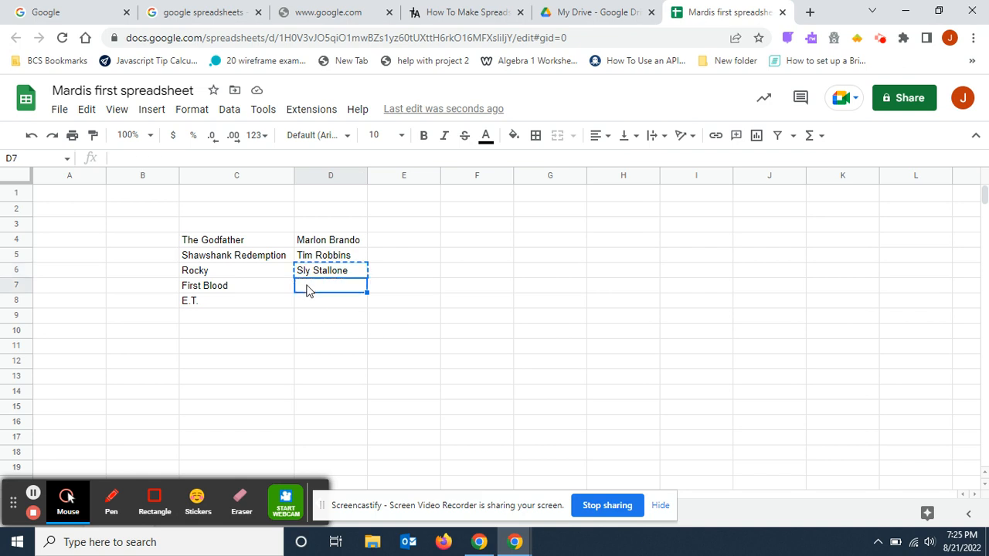
right_click(307, 289)
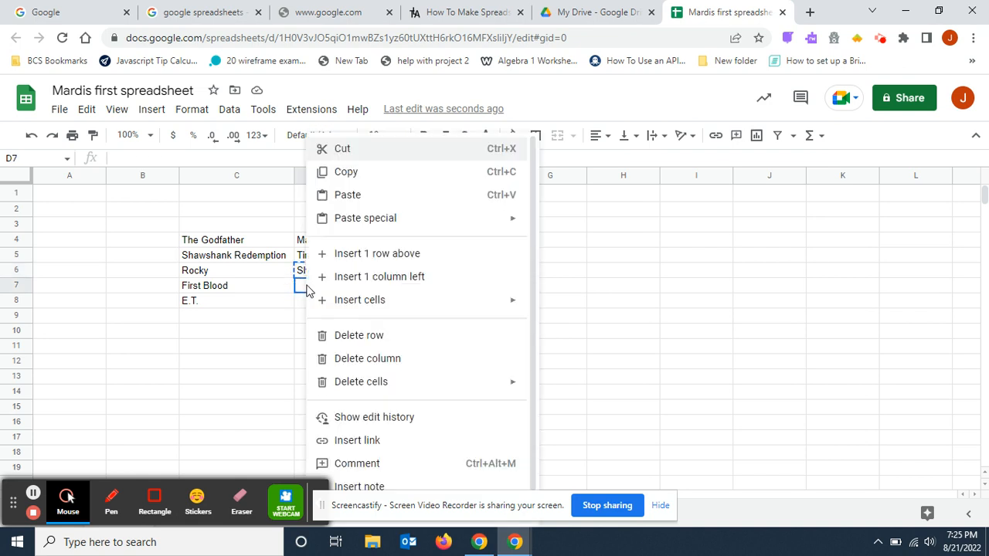
left_click(334, 195)
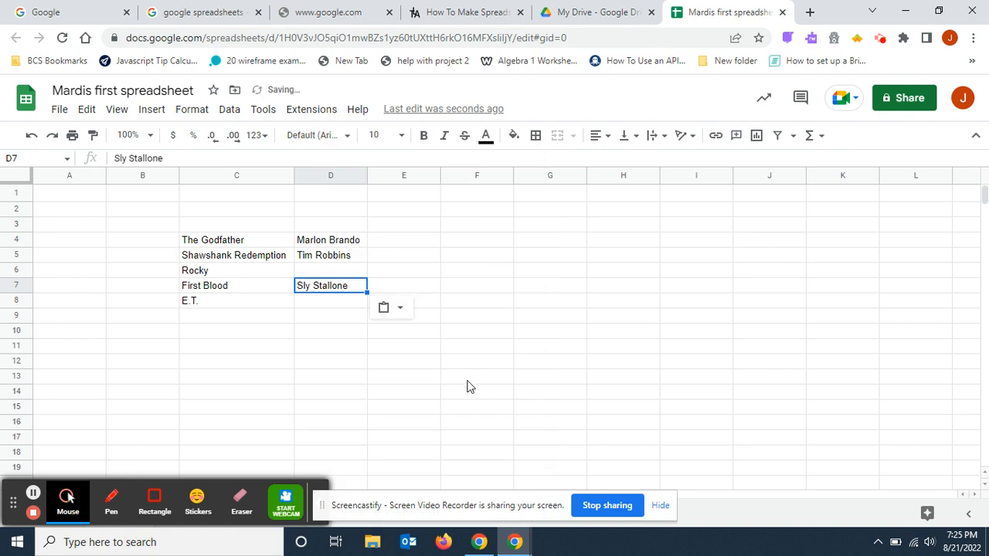
Step: Copy "Sly Stallone" from cell D7 and paste it into cell D6, beside Rocky
left_click(326, 321)
left_click(333, 287)
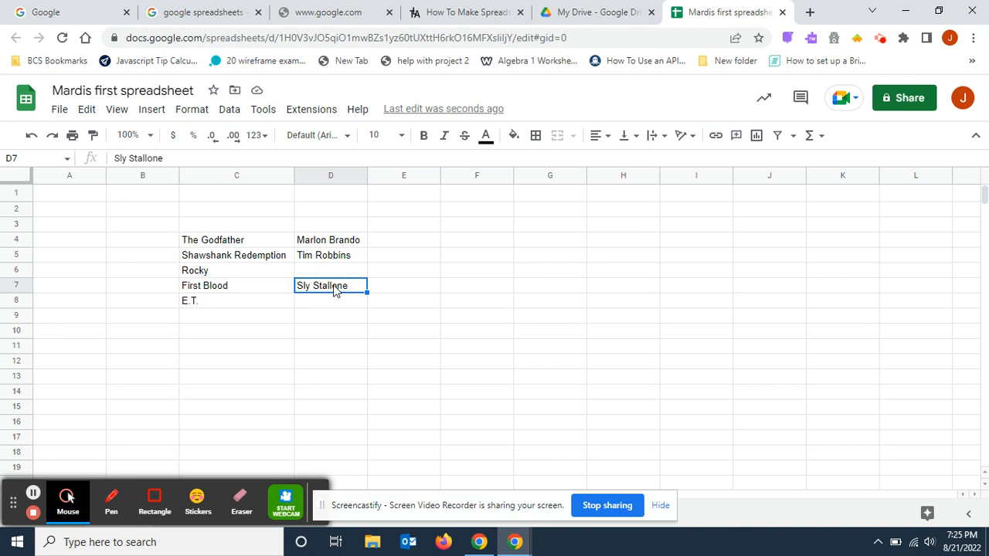
right_click(333, 288)
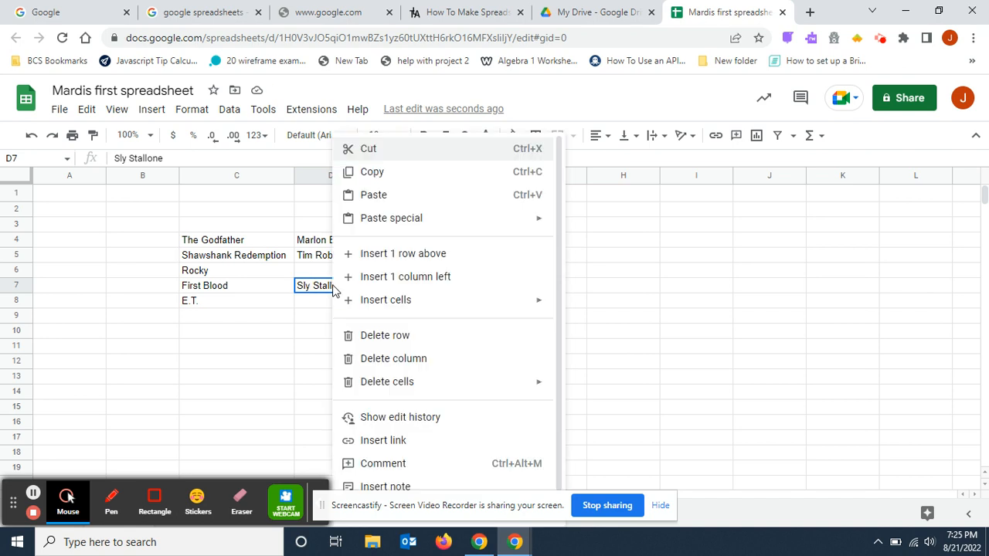
left_click(377, 176)
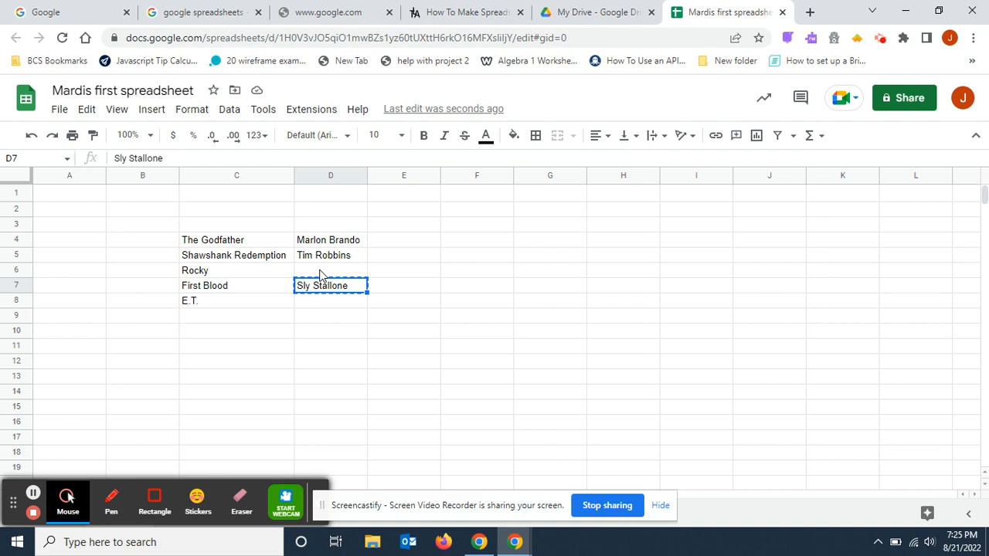
left_click(318, 275)
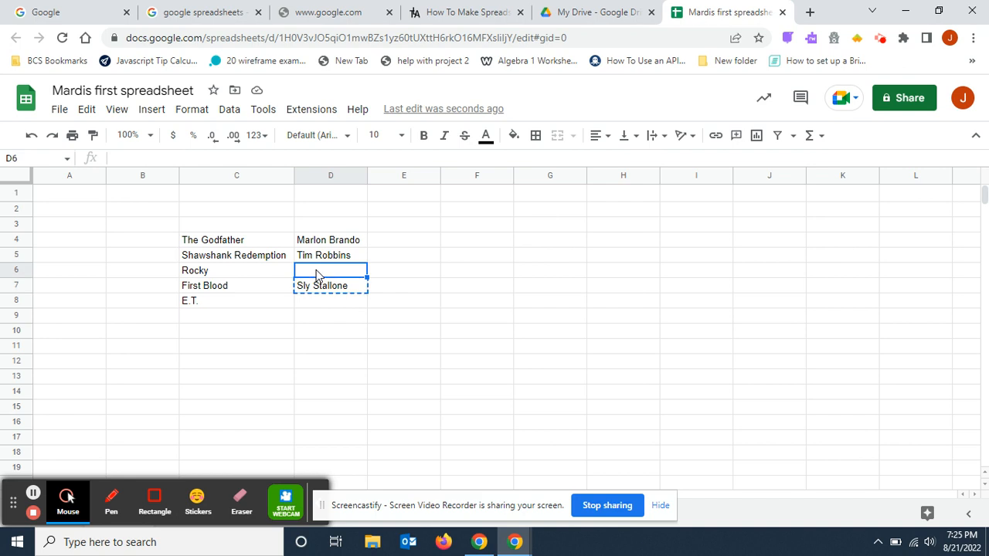
right_click(316, 274)
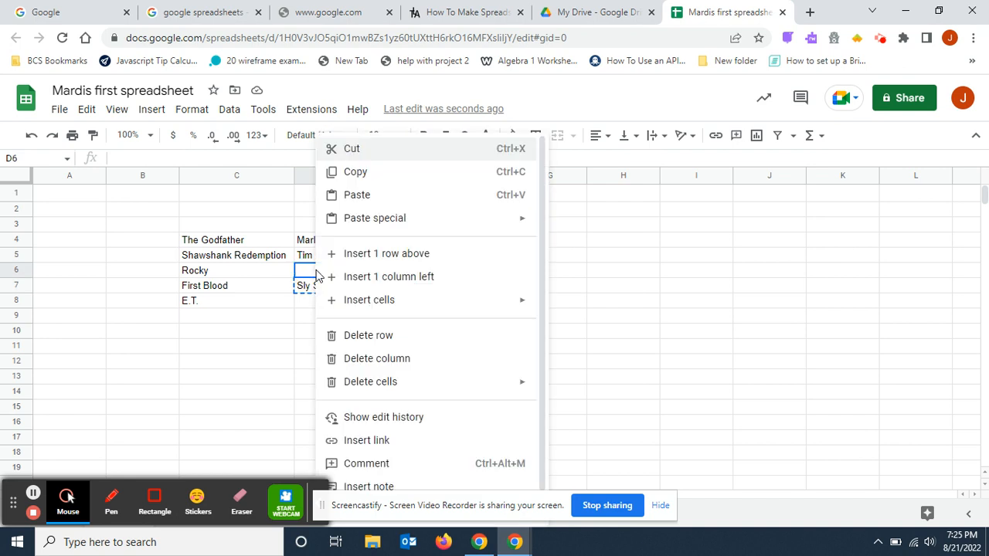
left_click(353, 195)
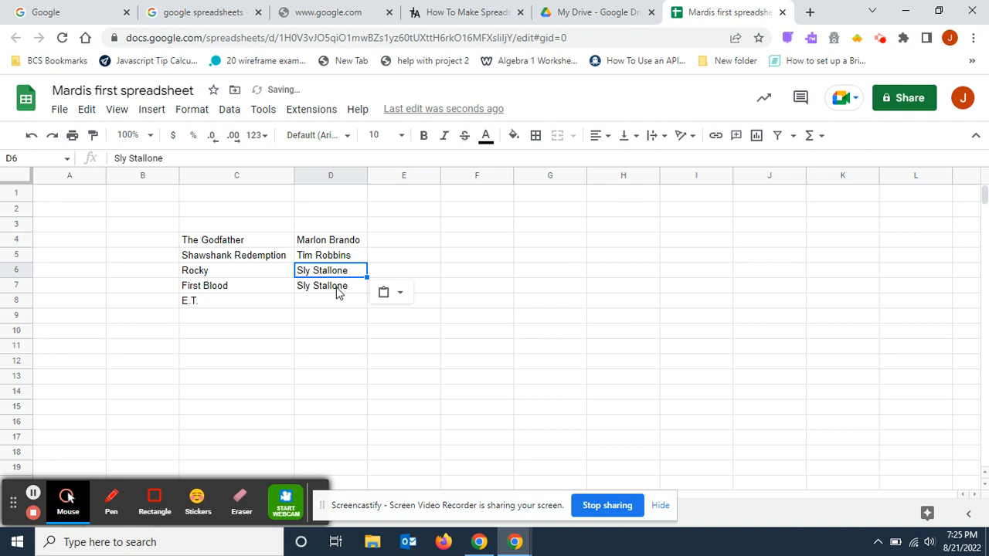
Step: Copy the actor in cell D7 into cell D8, beside E.T
left_click(338, 292)
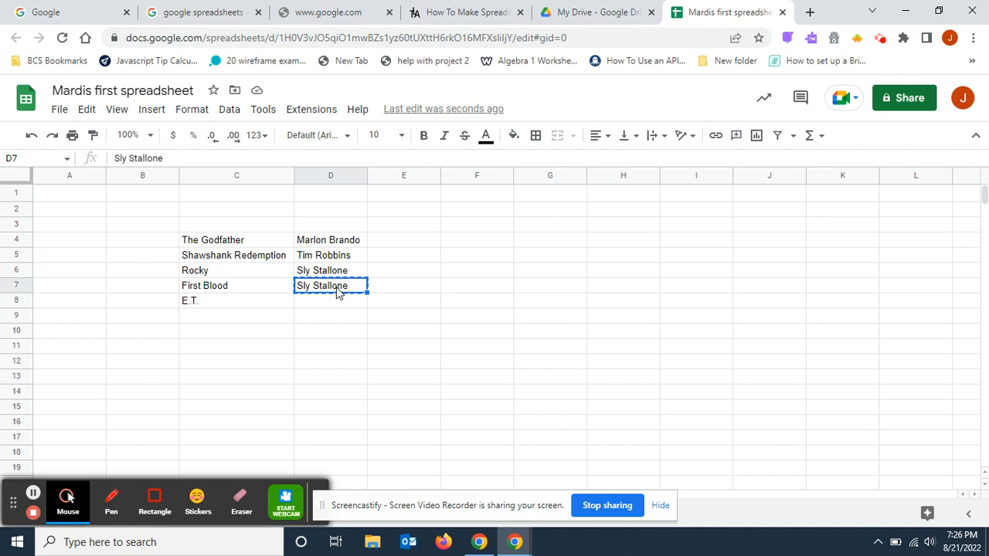
left_click(325, 306)
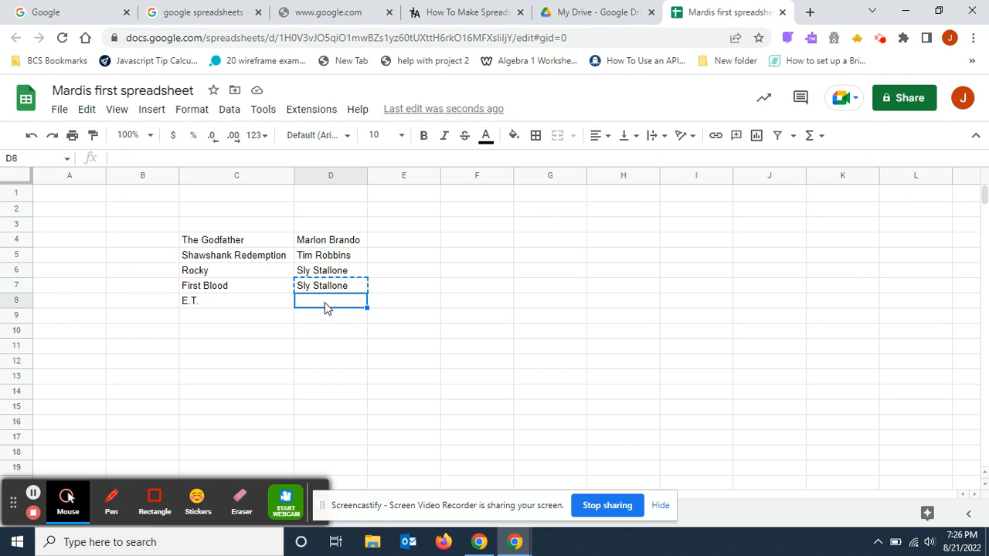
key("ctrl+v")
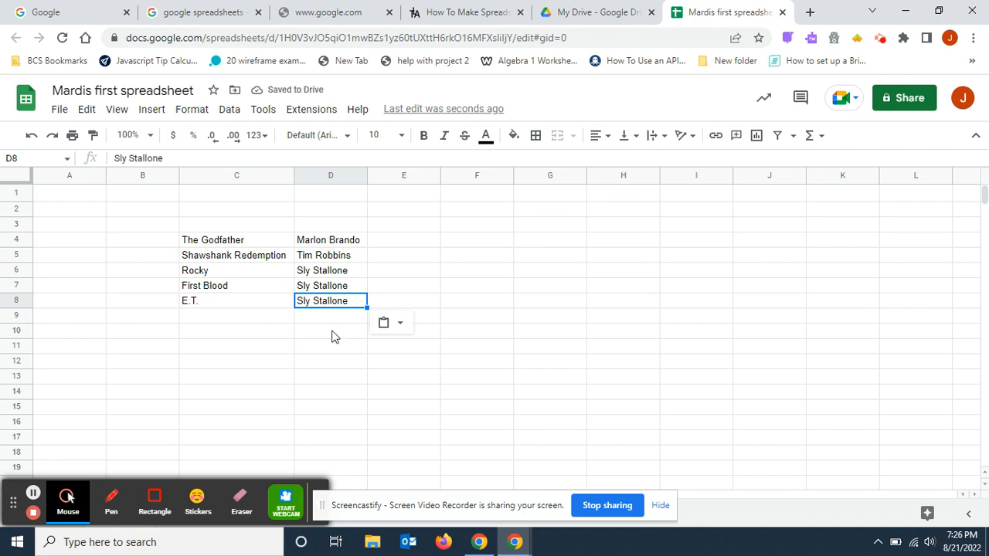
Step: Clear cell D8 and enter the actor "Henry Thomas" there, beside E.T
left_click(333, 337)
left_click(343, 305)
key("Delete")
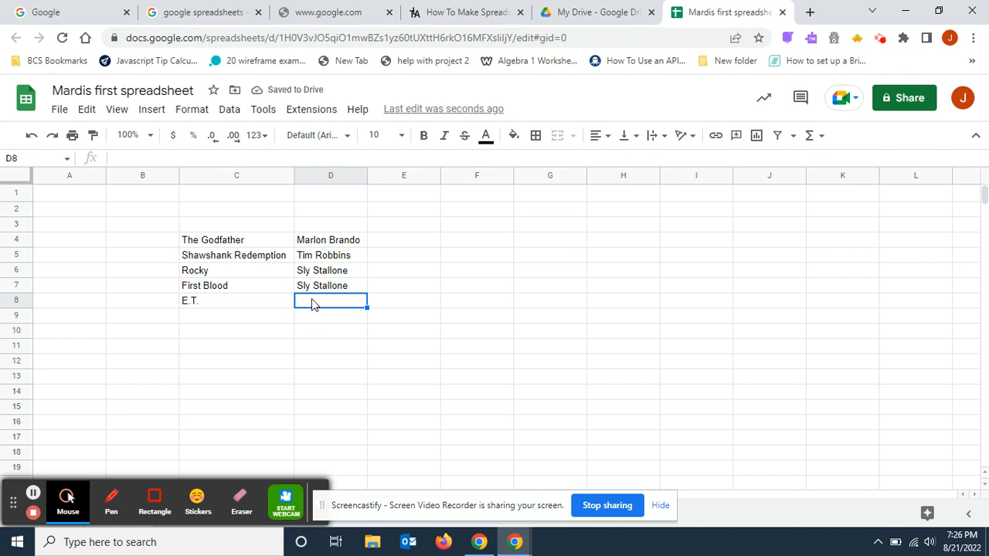
type("Henry")
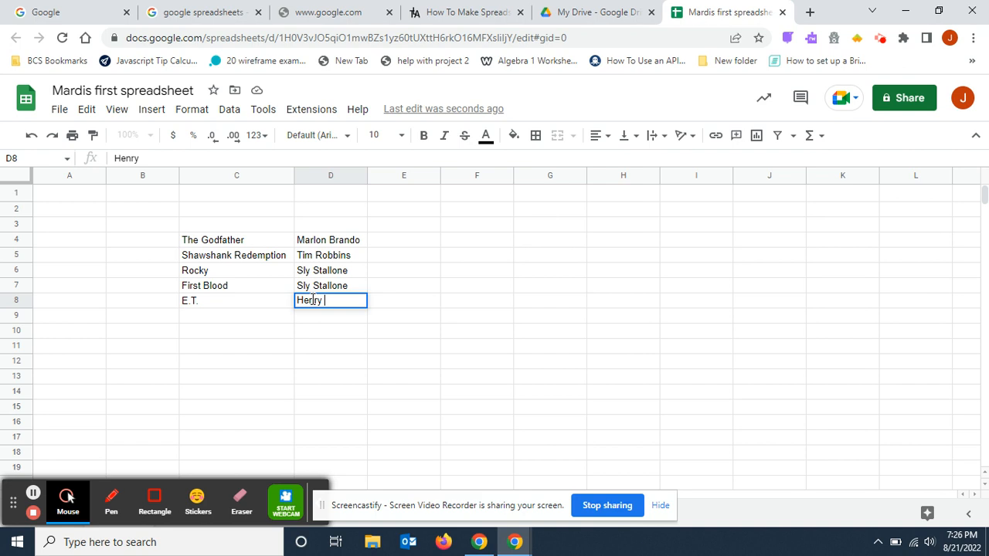
type("Thomas")
left_click(346, 380)
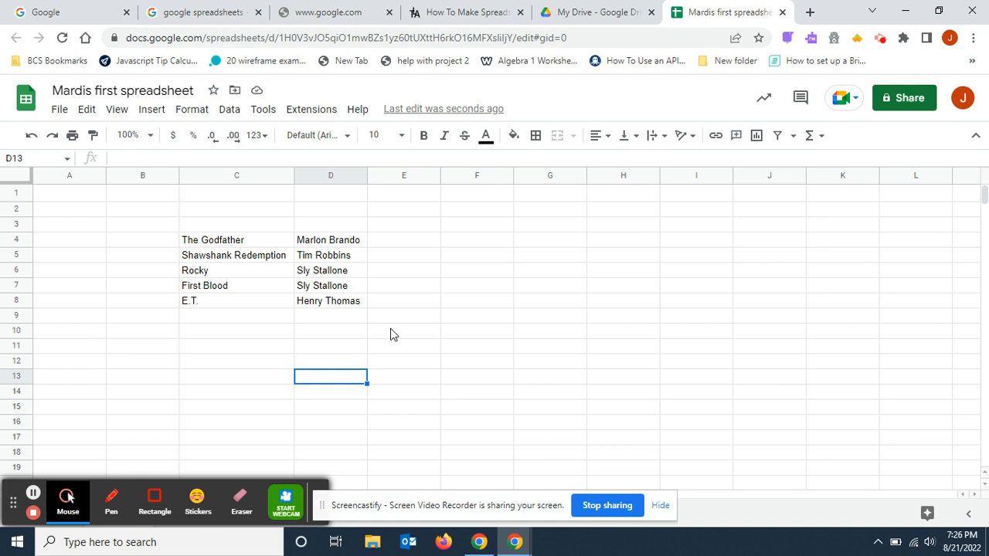
Step: Enter the release years 1971, 1994, 1976, 1980 and 1982 in cells E4 to E8, one beside each movie
left_click(395, 243)
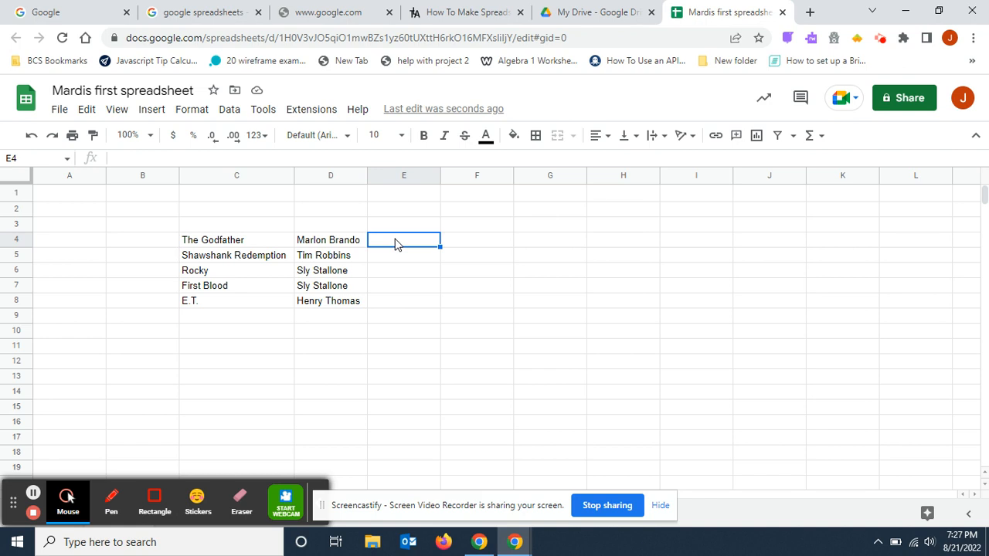
type("1971")
left_click(398, 257)
type("19")
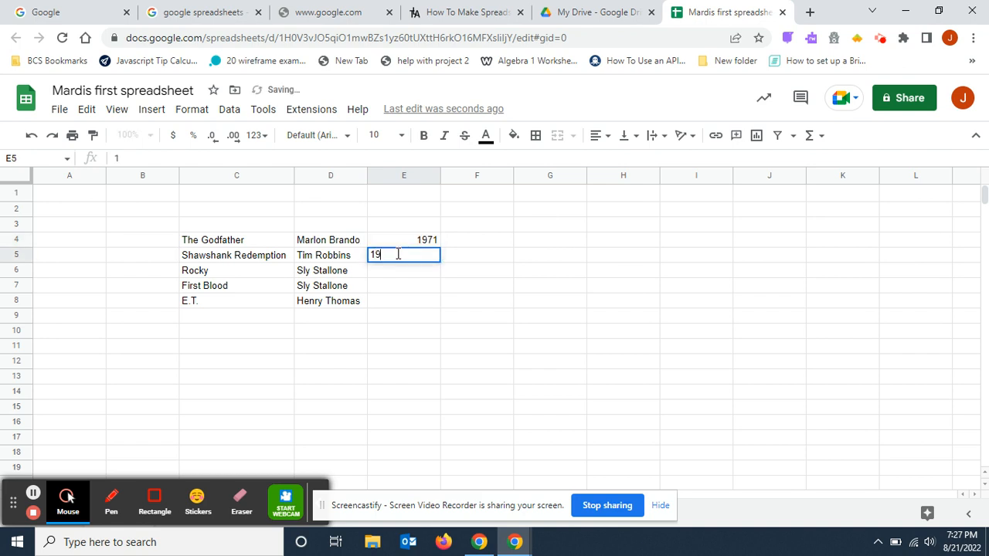
type("94")
left_click(401, 275)
type("1976")
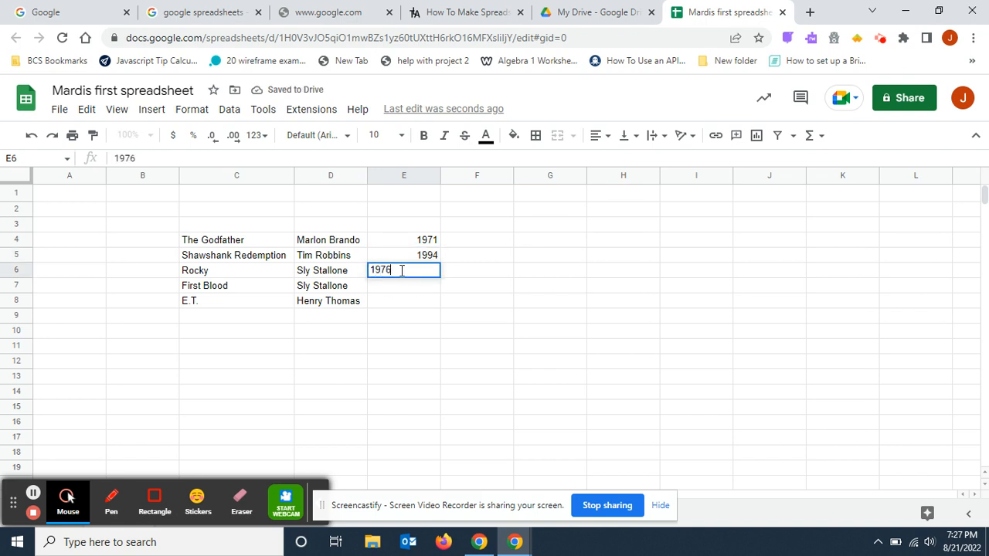
left_click(423, 288)
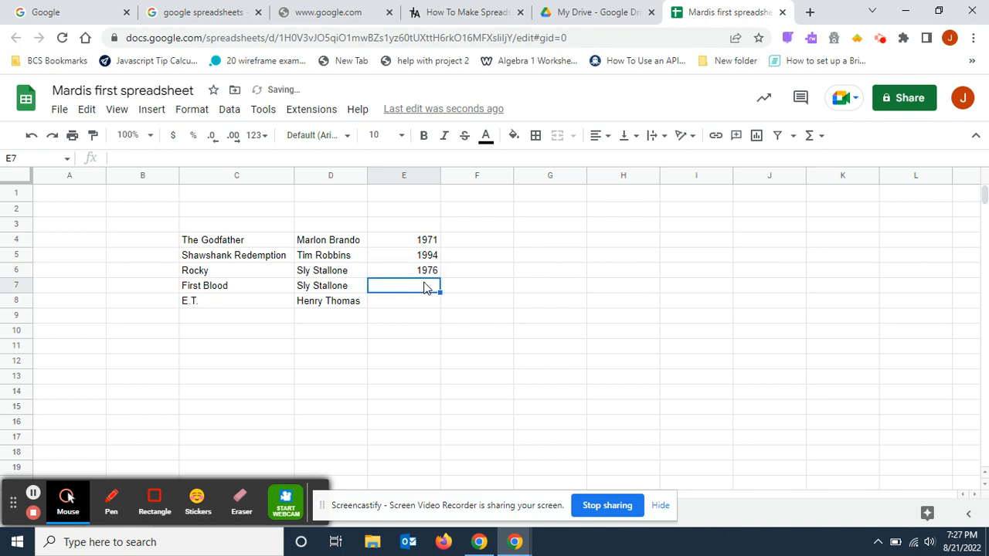
type("1980")
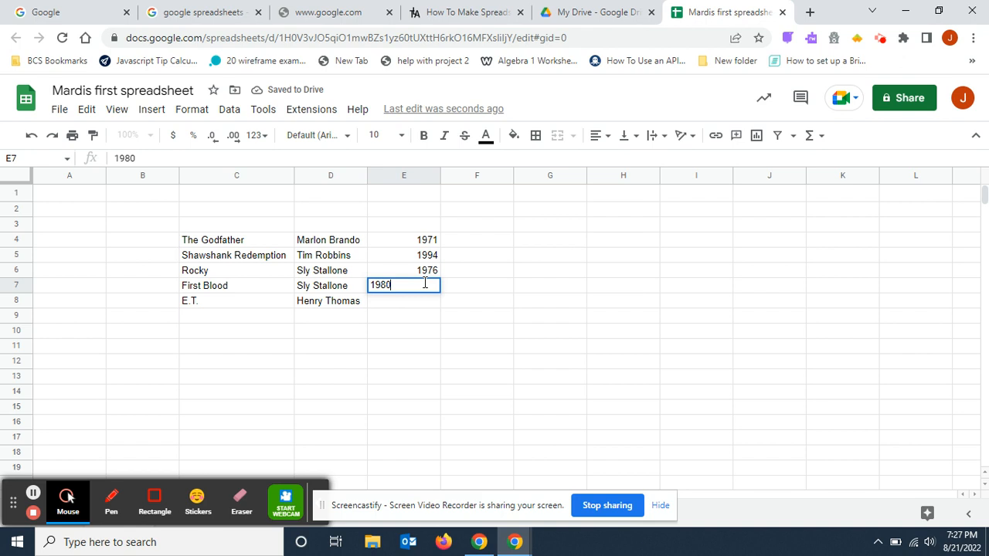
left_click(422, 303)
type("1982")
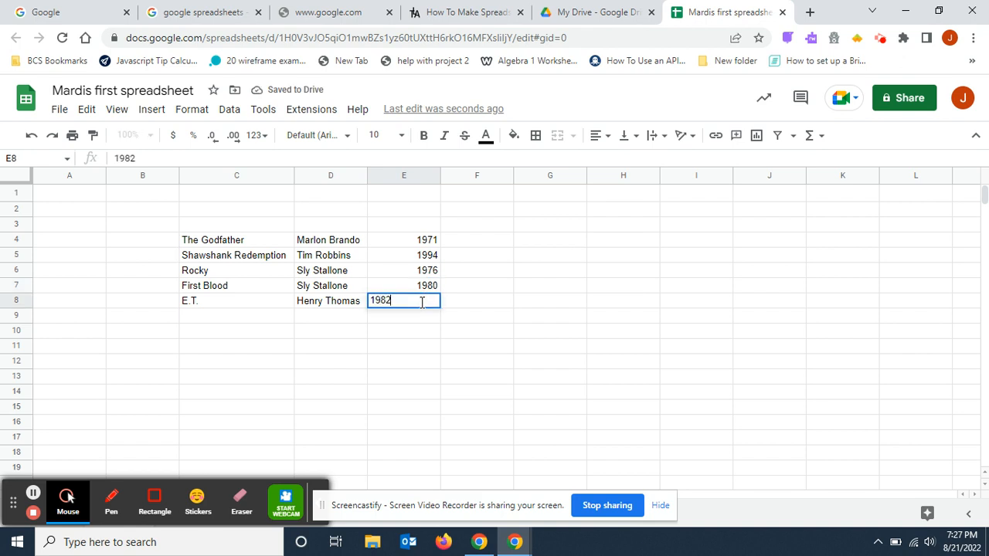
left_click(428, 362)
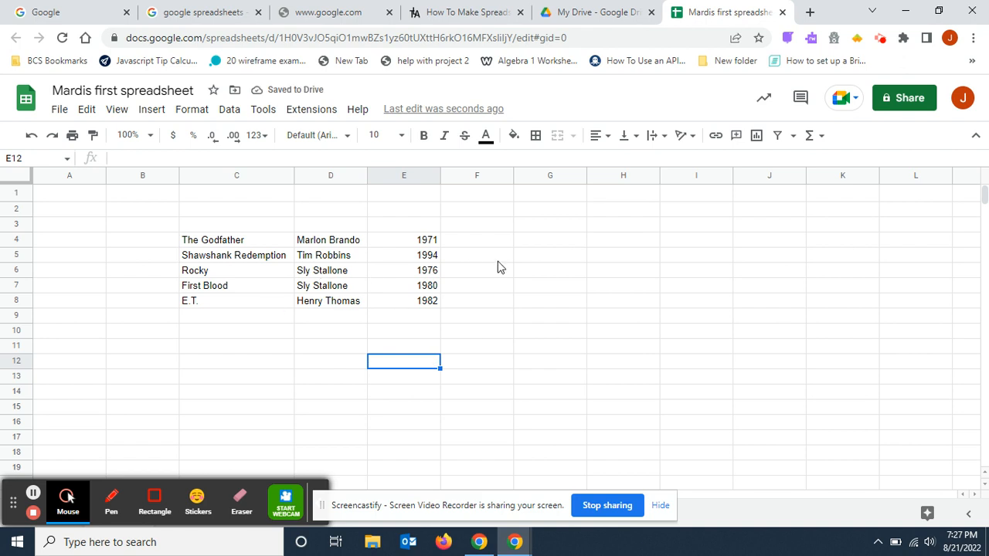
Step: Enter the value 30 in cell F4, on The Godfather's row
left_click(477, 244)
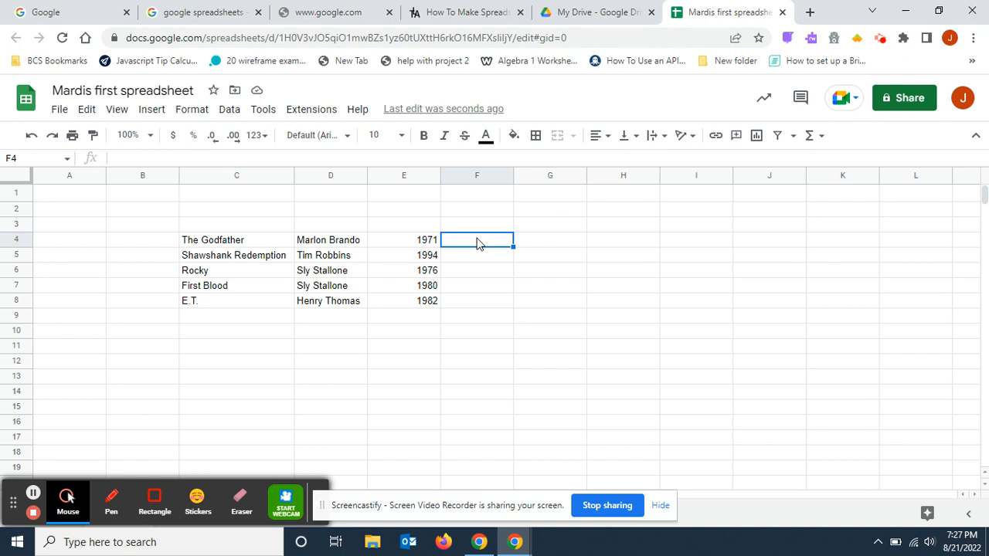
type("30")
key("Return")
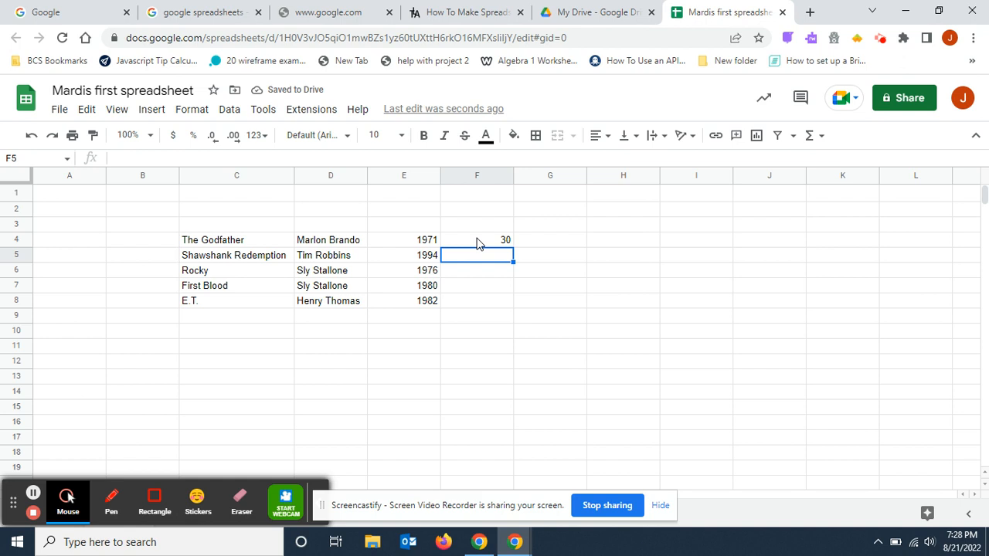
Step: Enter the values 25, 30, 20 and 20 in cells F5 to F8, one beside each remaining movie
type("25")
key("Return")
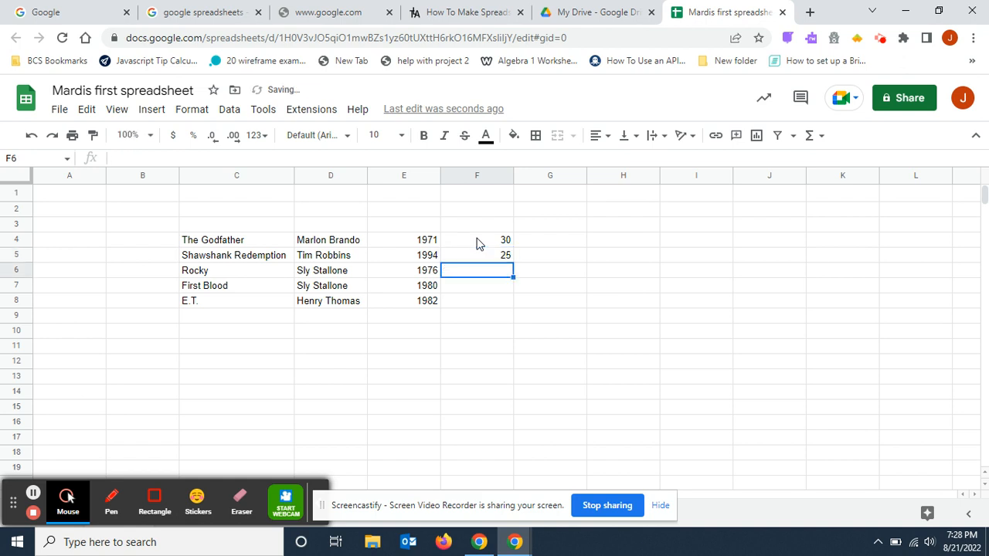
type("3-")
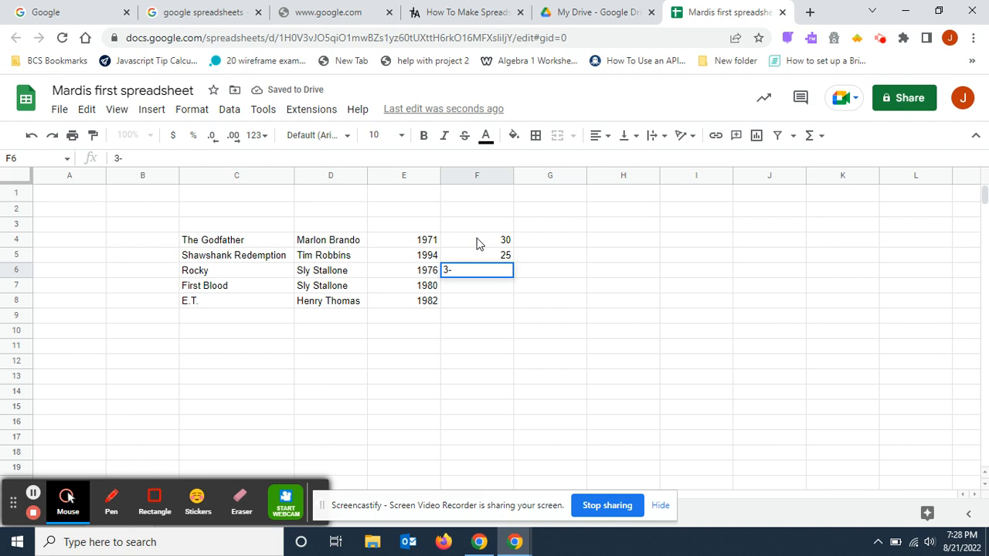
type("0")
key("Return")
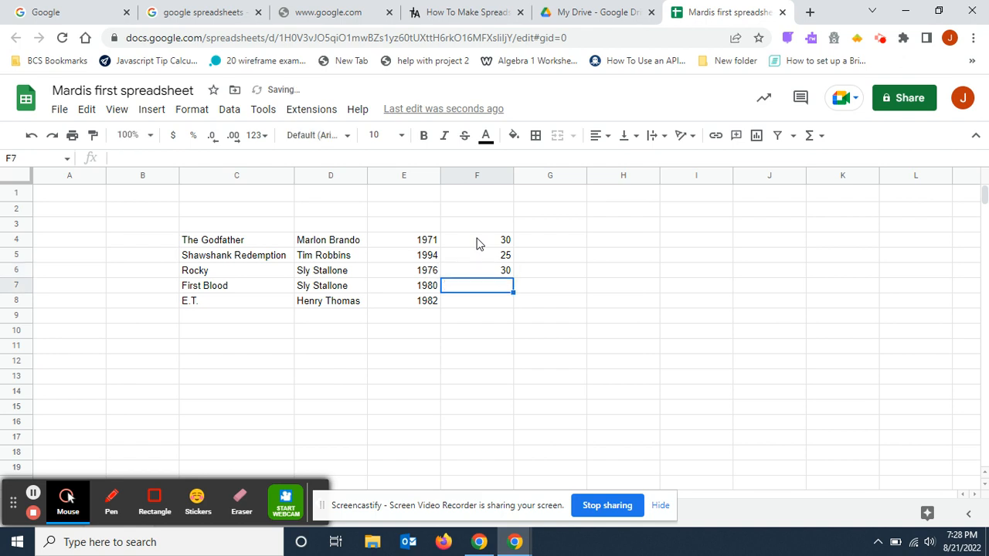
type("20")
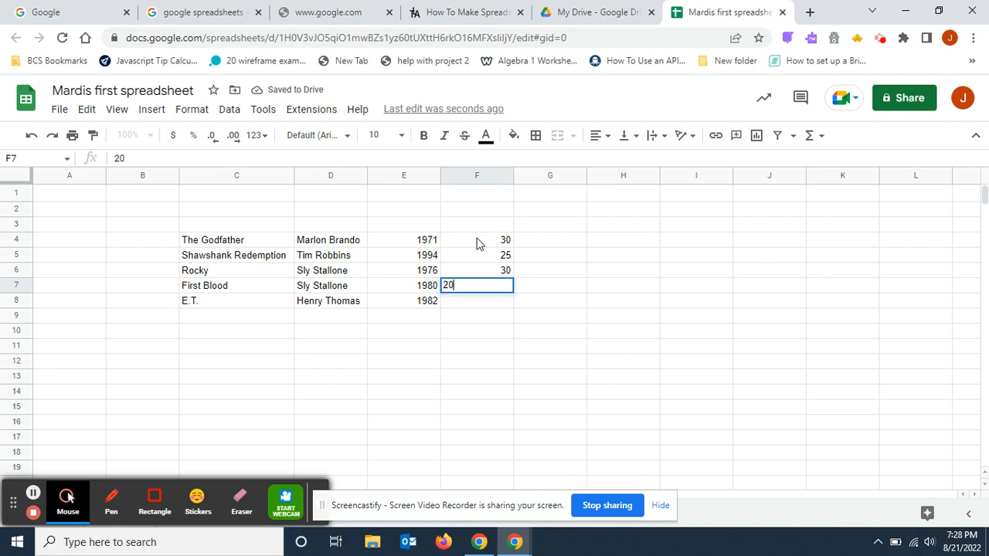
key("Return")
type("20")
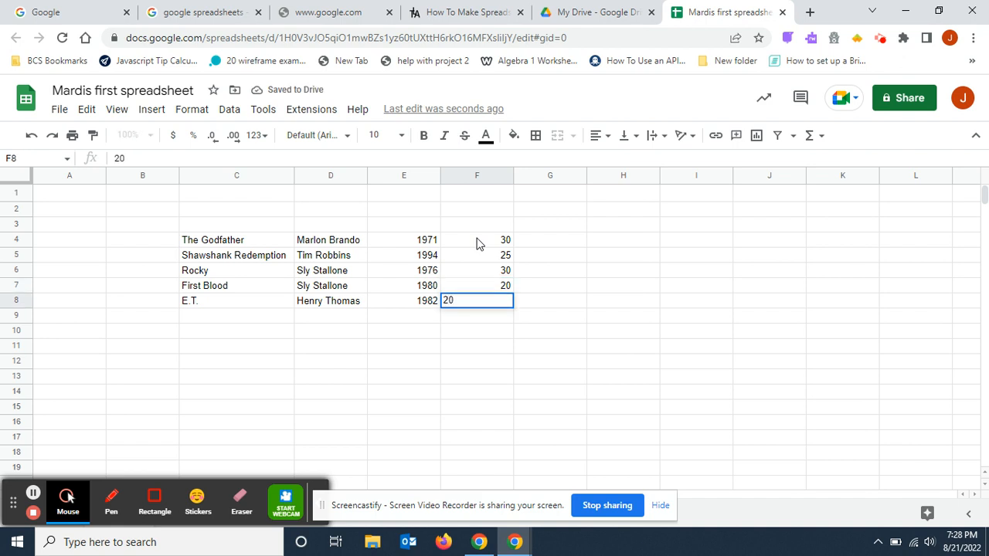
left_click(473, 378)
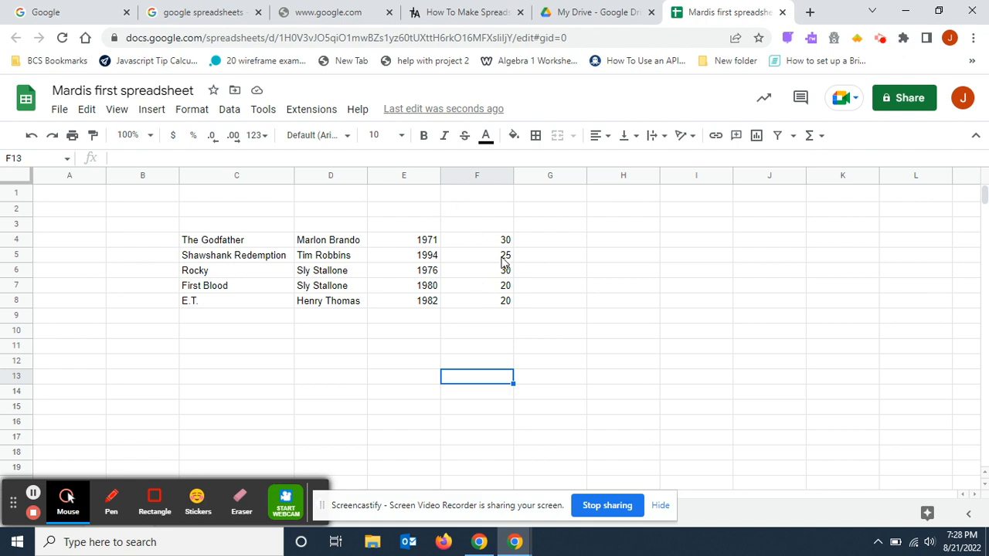
Step: Center-align the whole of column E, which holds the release years
left_click(409, 178)
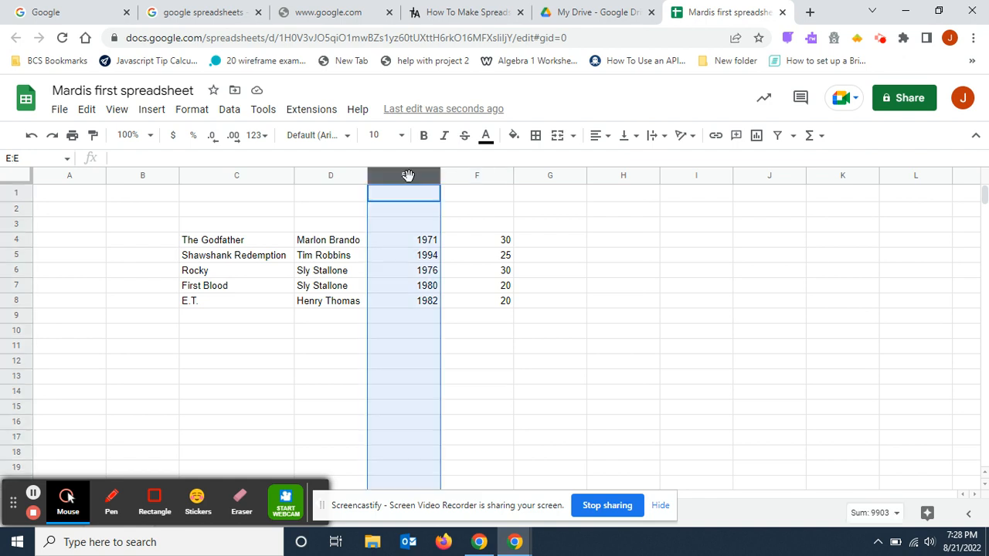
left_click(608, 140)
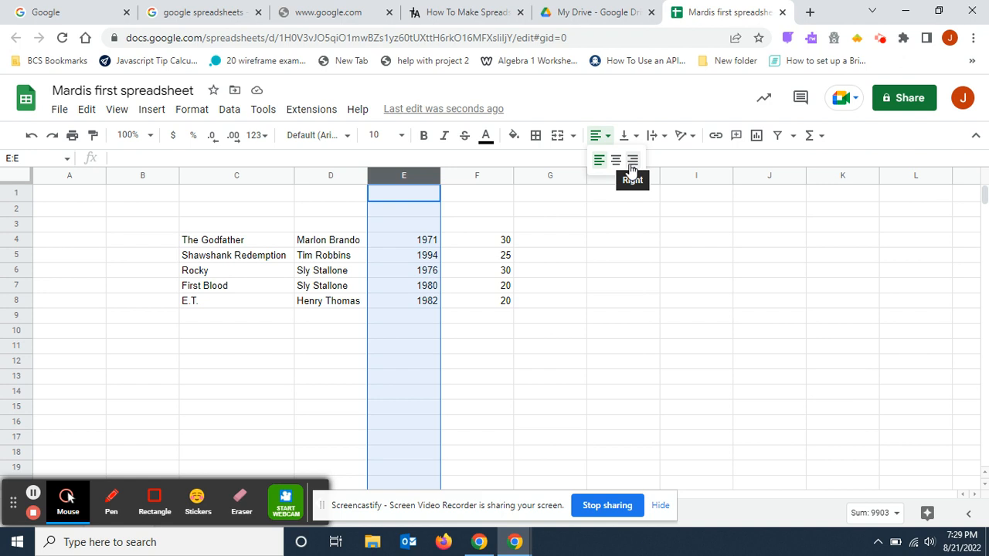
left_click(616, 164)
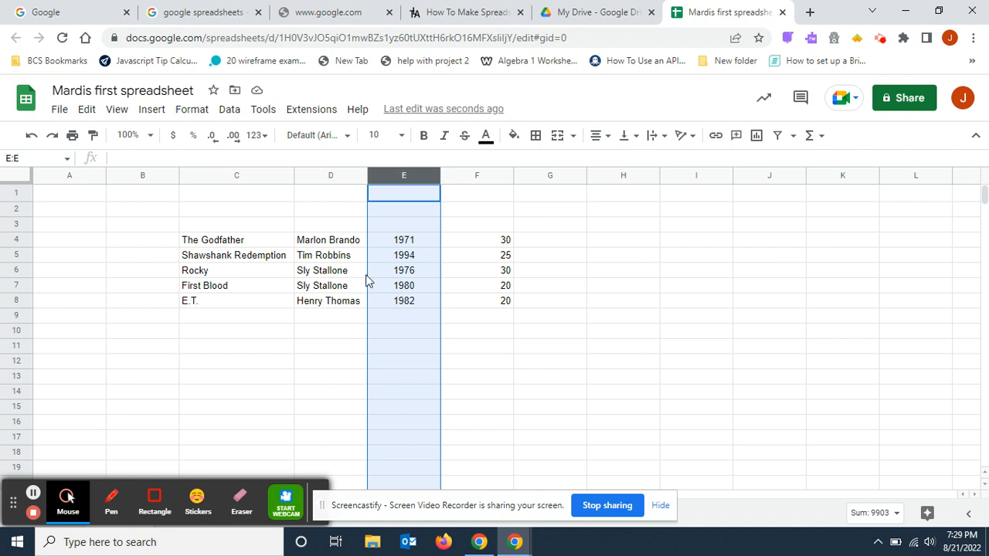
Step: Enter 235 in cell E11 to test the column's alignment, and clear the cell again
left_click(406, 349)
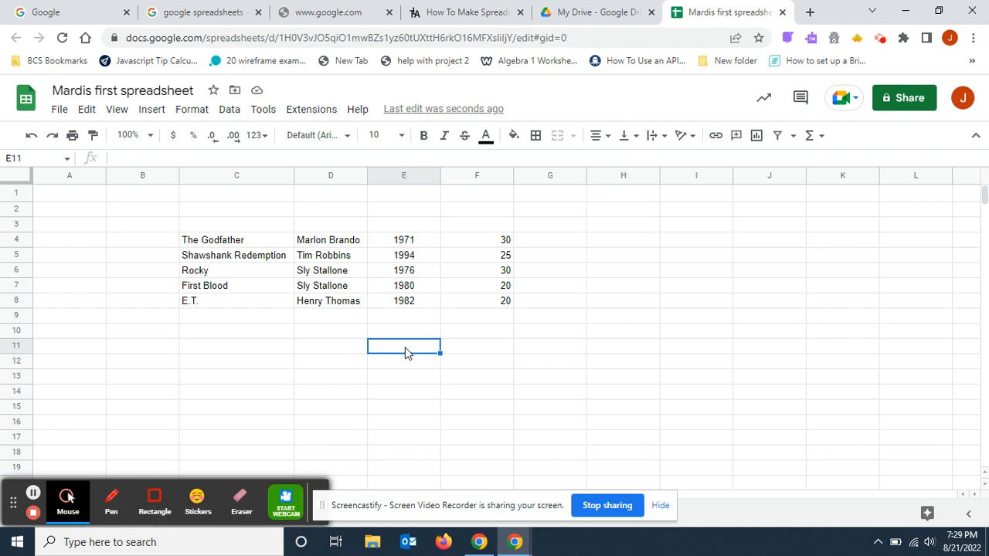
type("235")
key("Return")
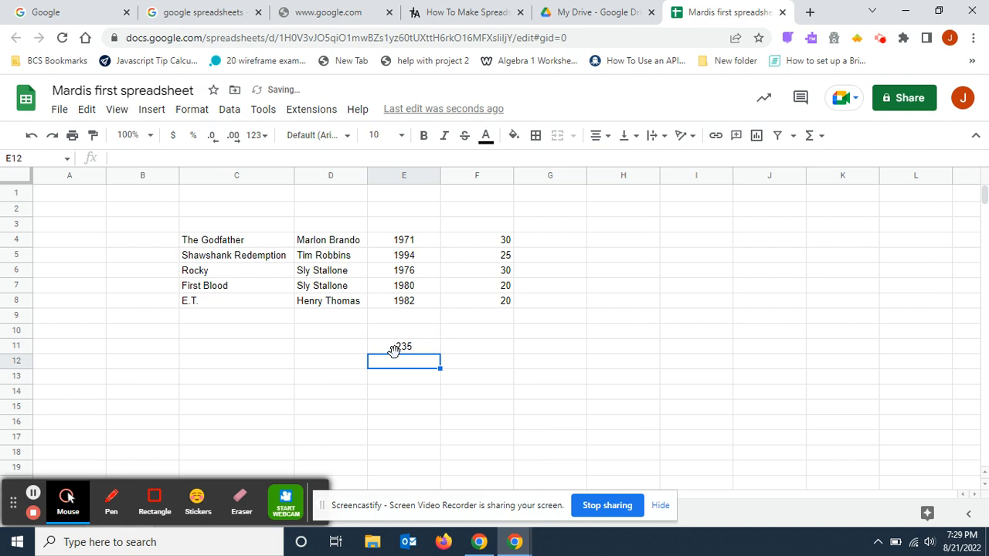
left_click(415, 347)
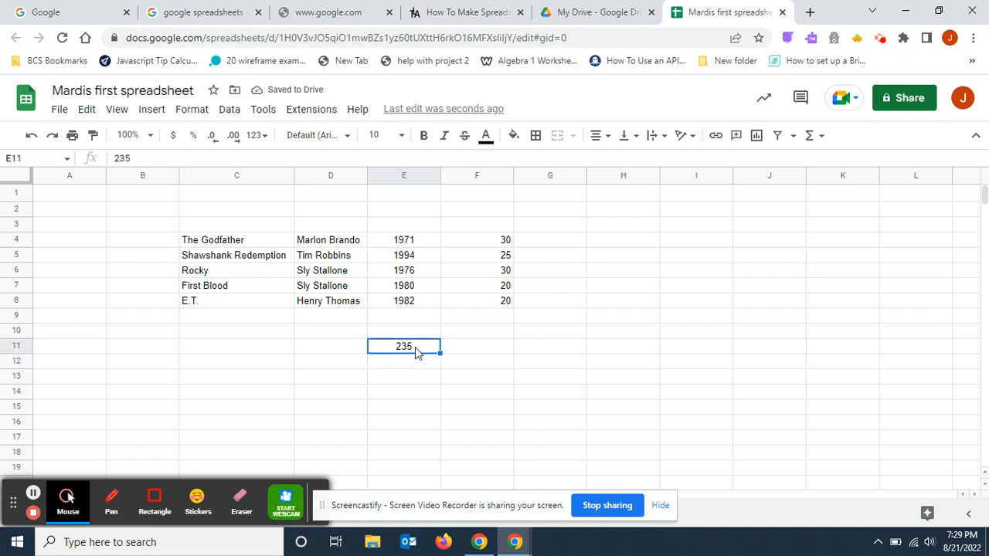
key("Delete")
Step: Center-align only the numbers in cells F4 to F8
left_click(486, 242)
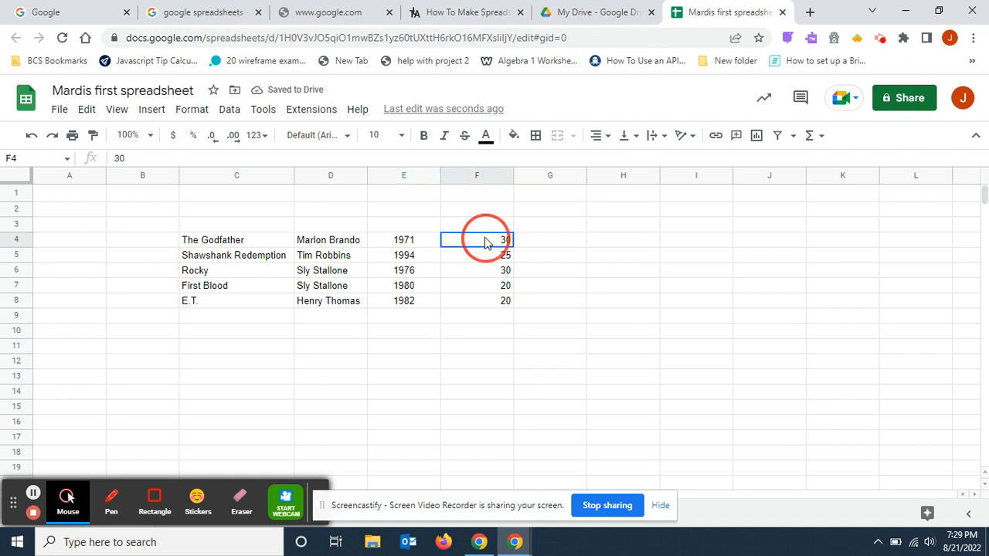
left_click_drag(486, 242, 482, 306)
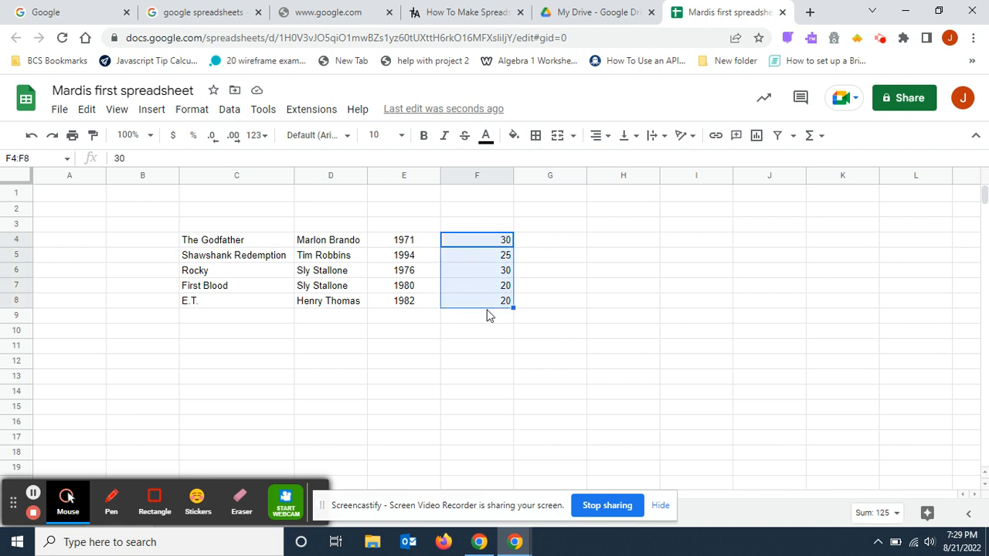
left_click(609, 139)
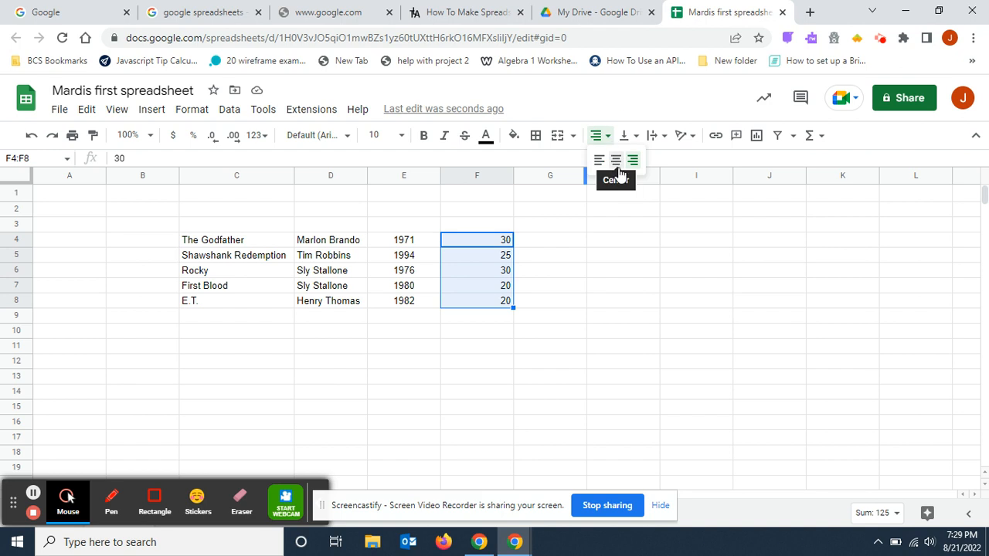
left_click(617, 162)
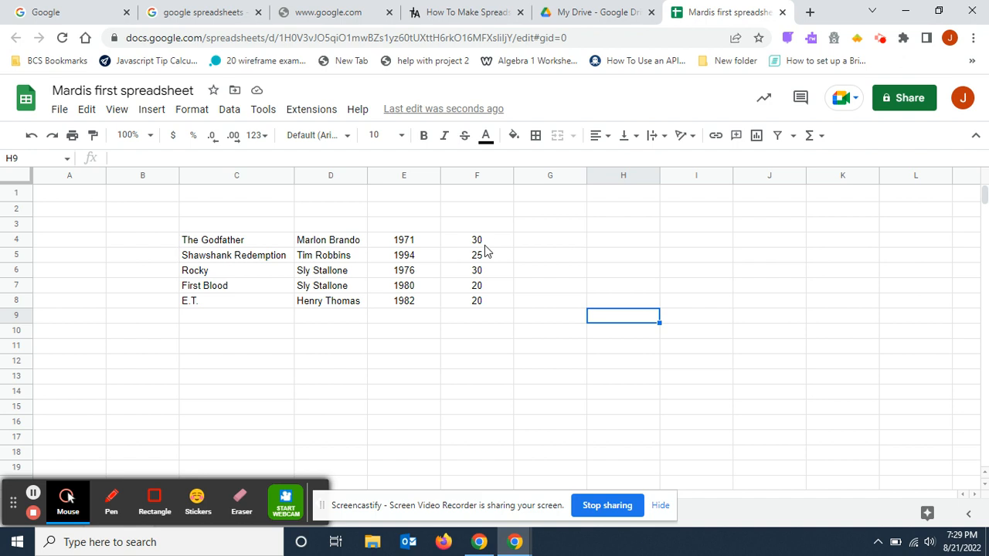
Step: Enter 25 in cell F10 to test the alignment outside the formatted range, and clear the cell again
left_click(482, 333)
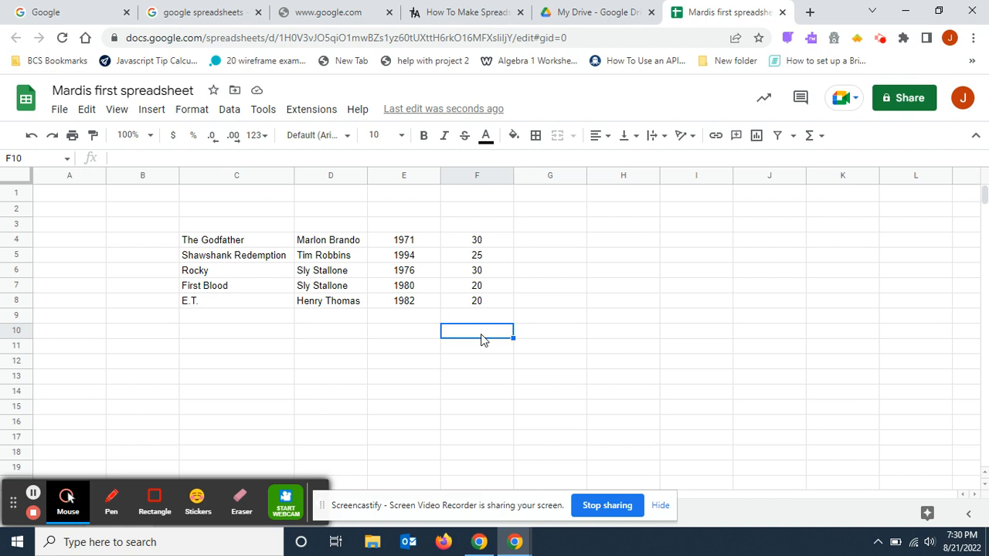
type("25")
key("Return")
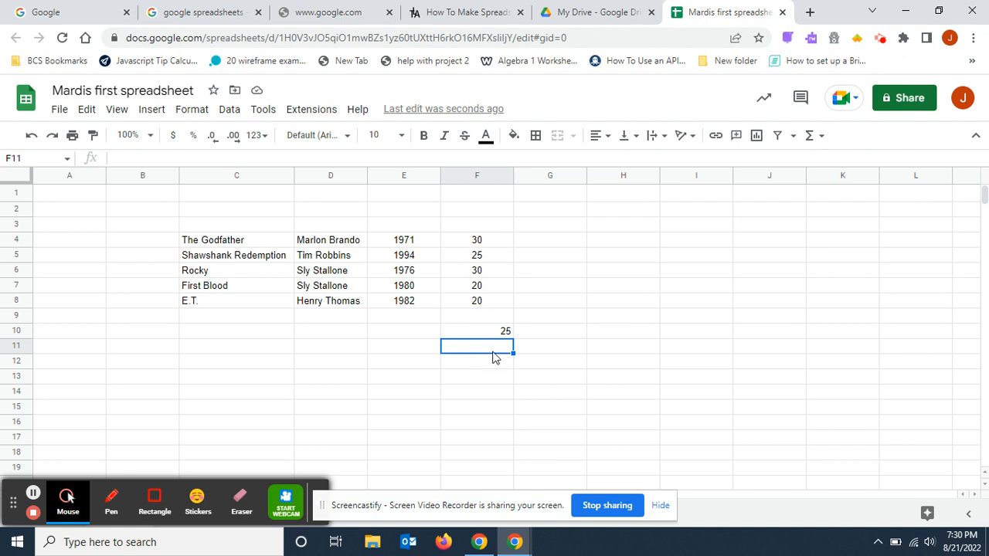
left_click(502, 332)
key("Delete")
left_click(307, 382)
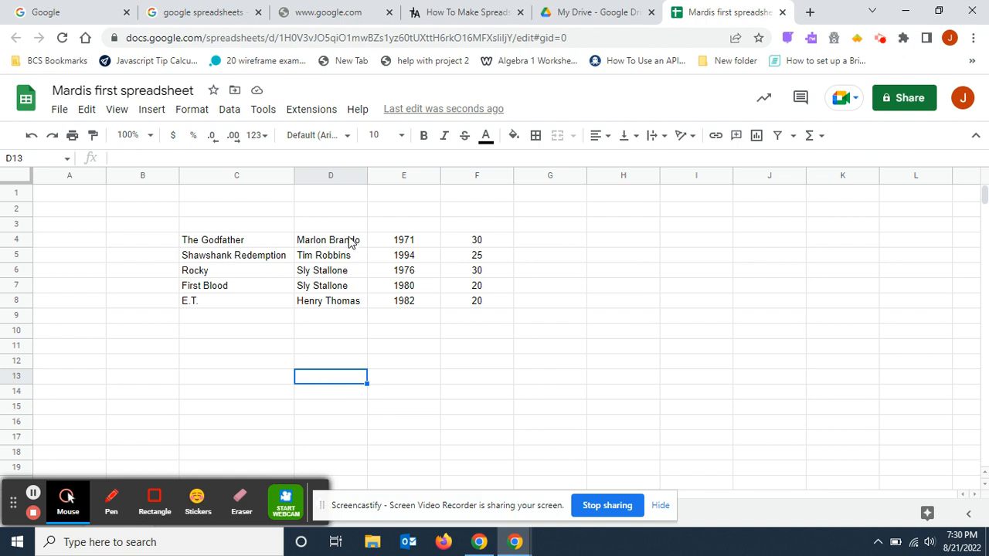
Step: Italicize the actors' names in cells D4 to D8
left_click_drag(349, 241, 340, 304)
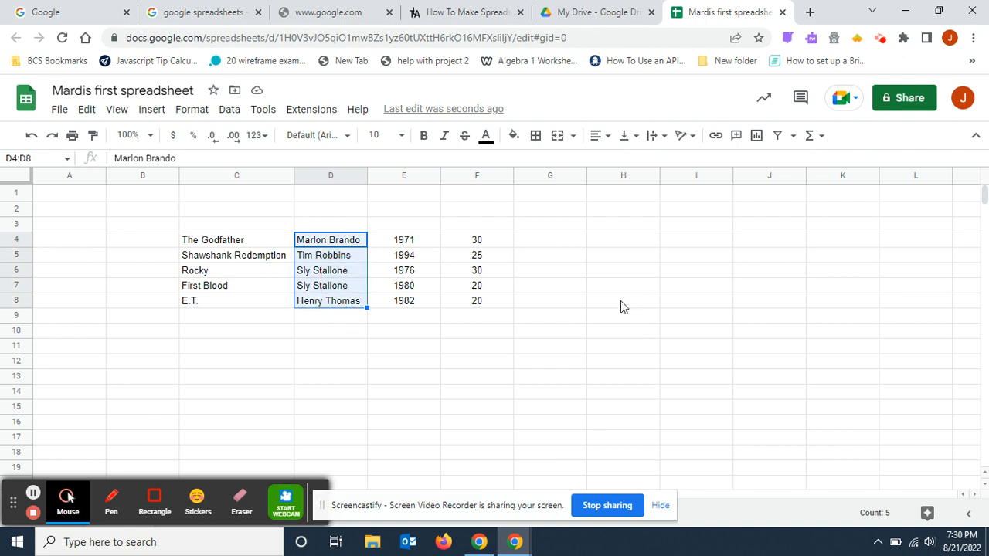
left_click(446, 138)
left_click(503, 332)
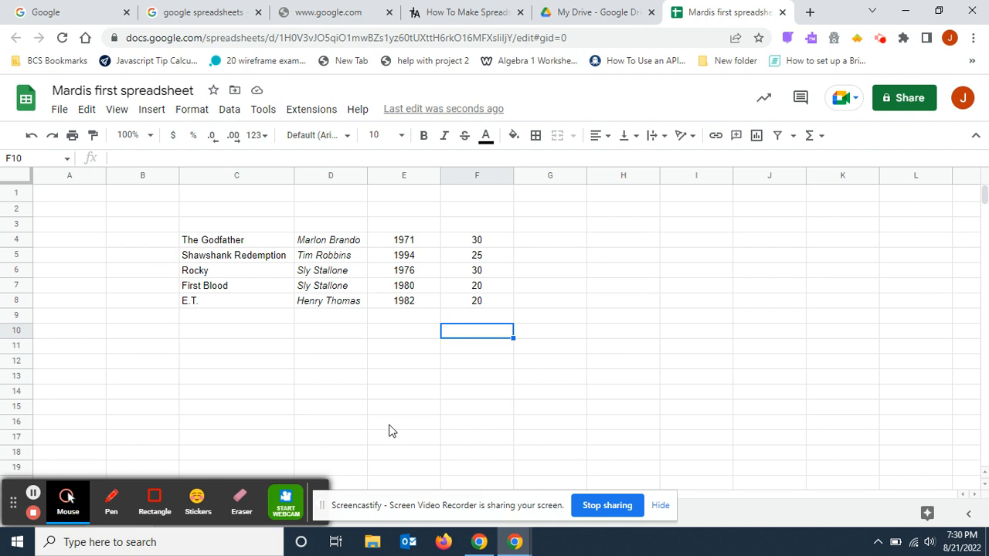
Step: Make the movie titles in cells C4 to C8 bold
left_click(242, 242)
left_click_drag(242, 241, 239, 307)
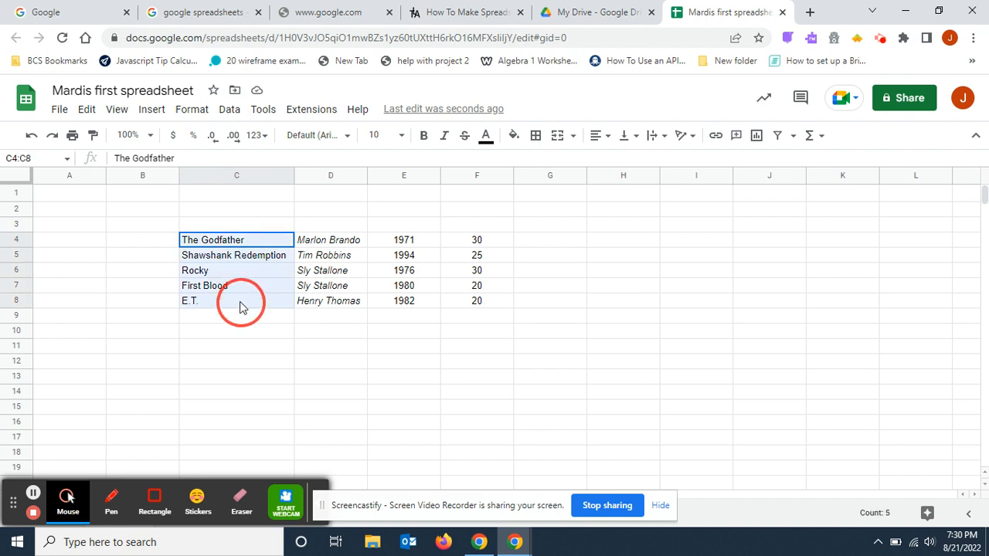
mouse_move(515, 542)
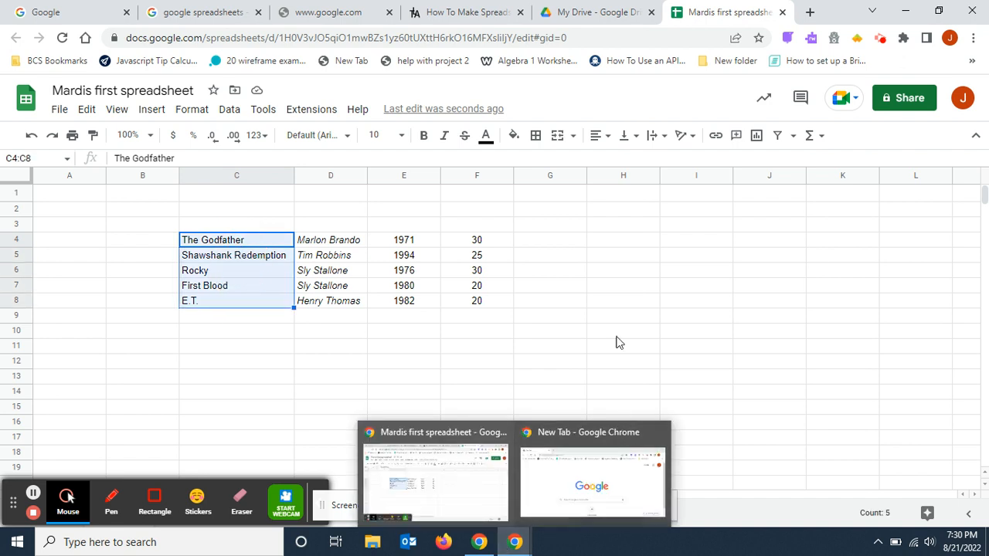
left_click(424, 137)
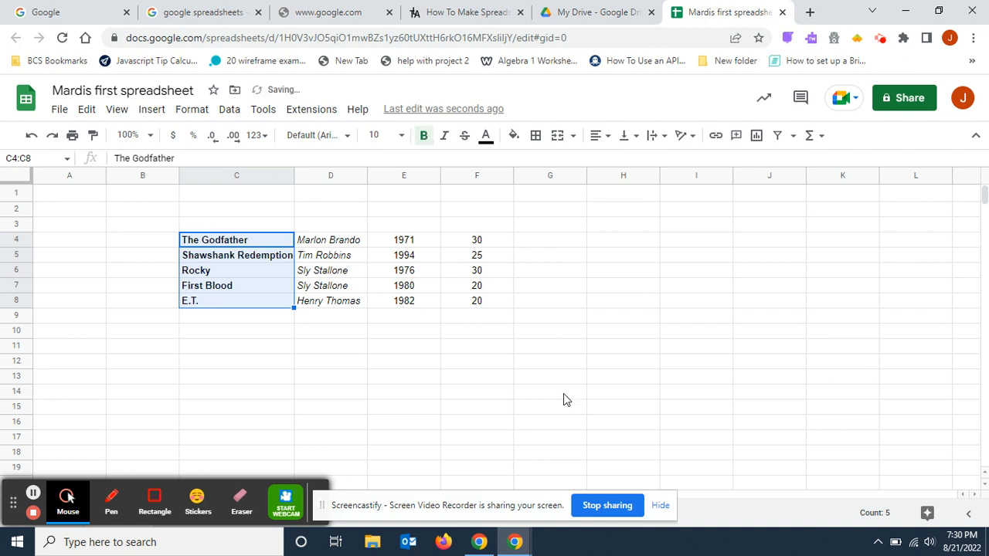
left_click(523, 397)
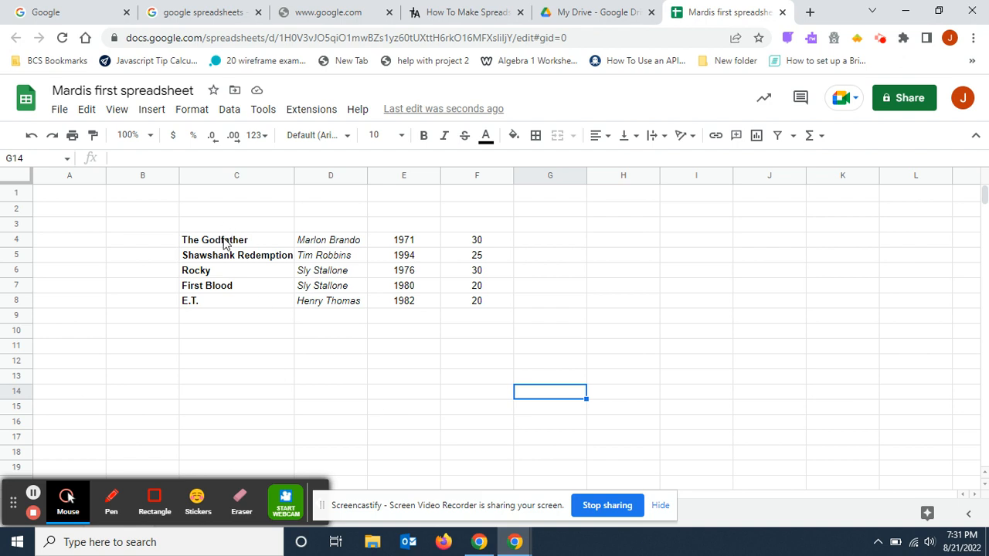
Step: Add an outer border around the movie table in cells C4 to F8
left_click_drag(261, 245, 257, 305)
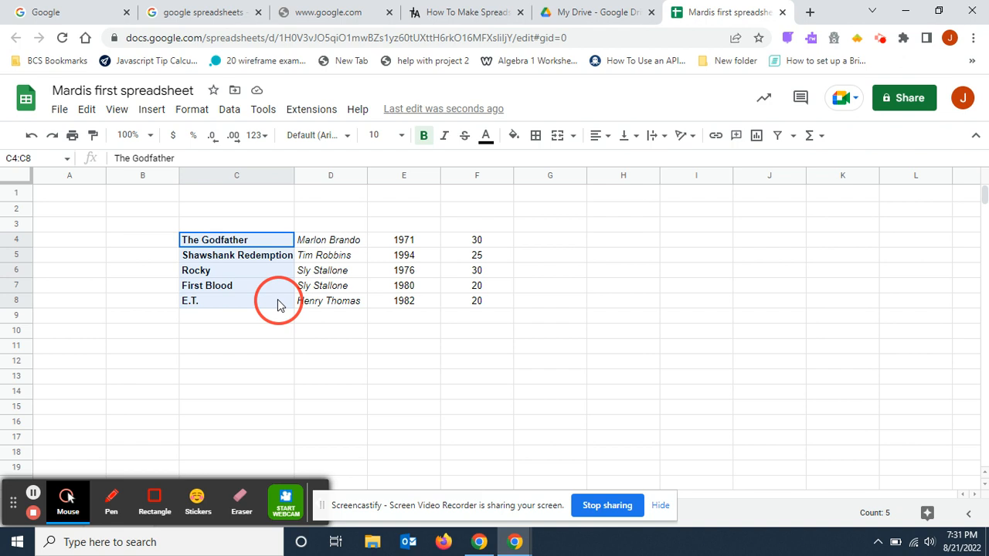
left_click_drag(278, 304, 411, 307)
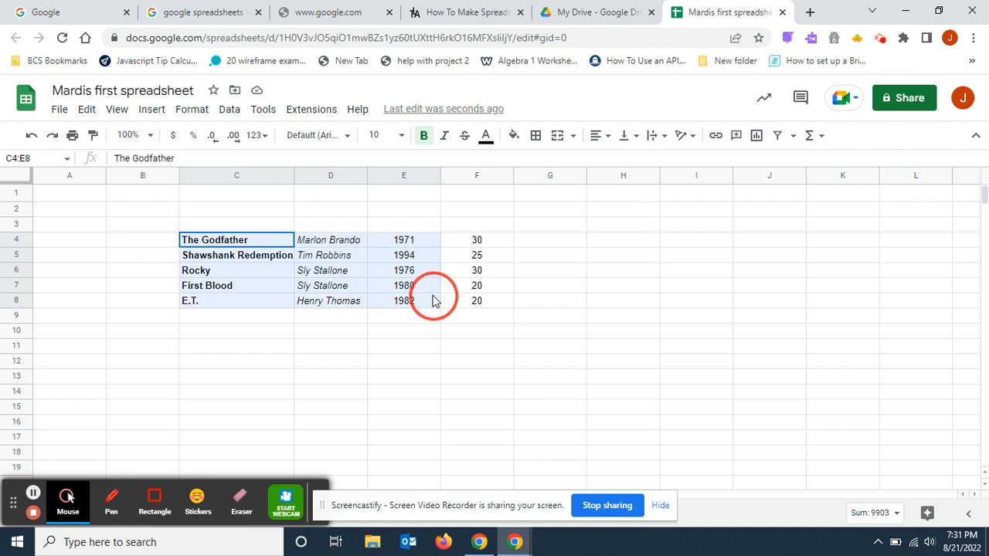
left_click_drag(432, 302, 453, 302)
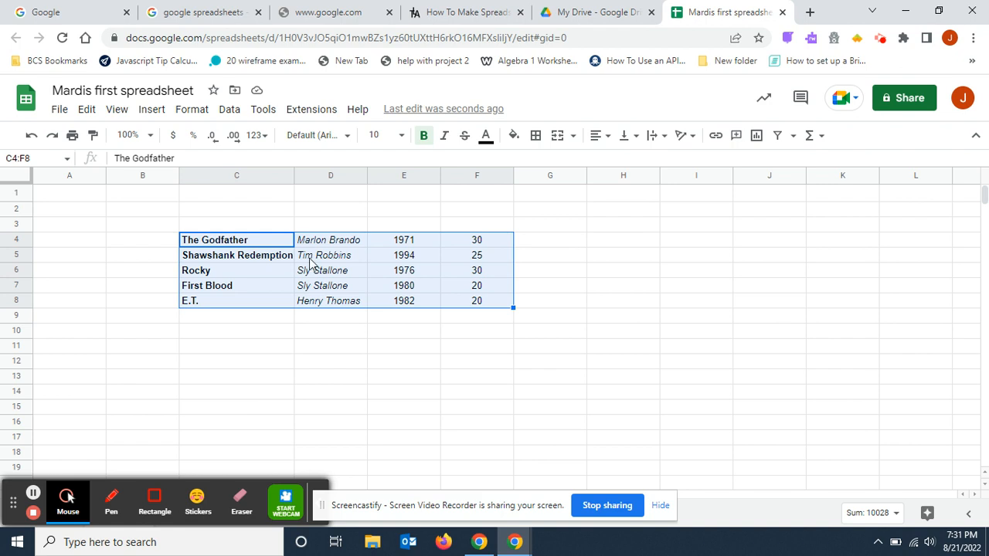
left_click(538, 139)
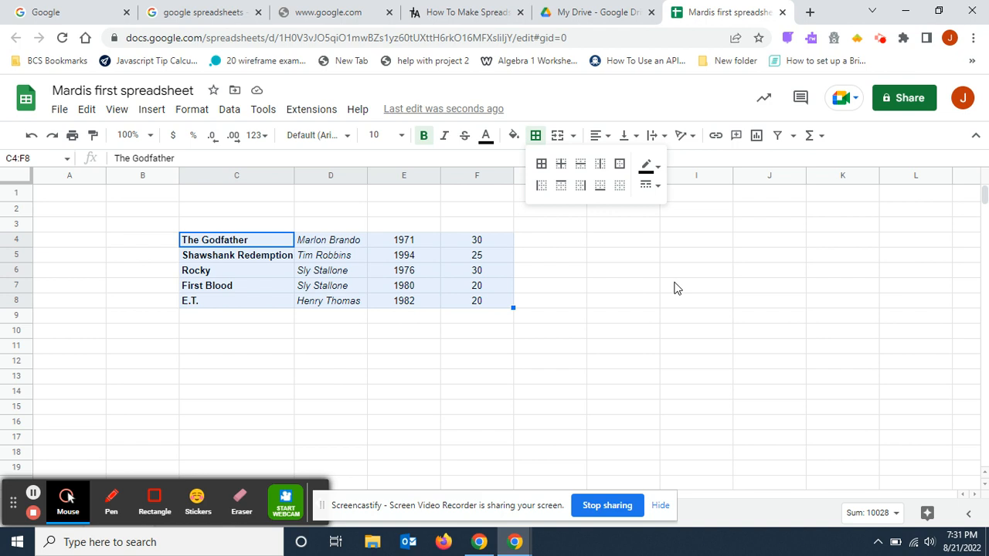
left_click(620, 166)
left_click(609, 318)
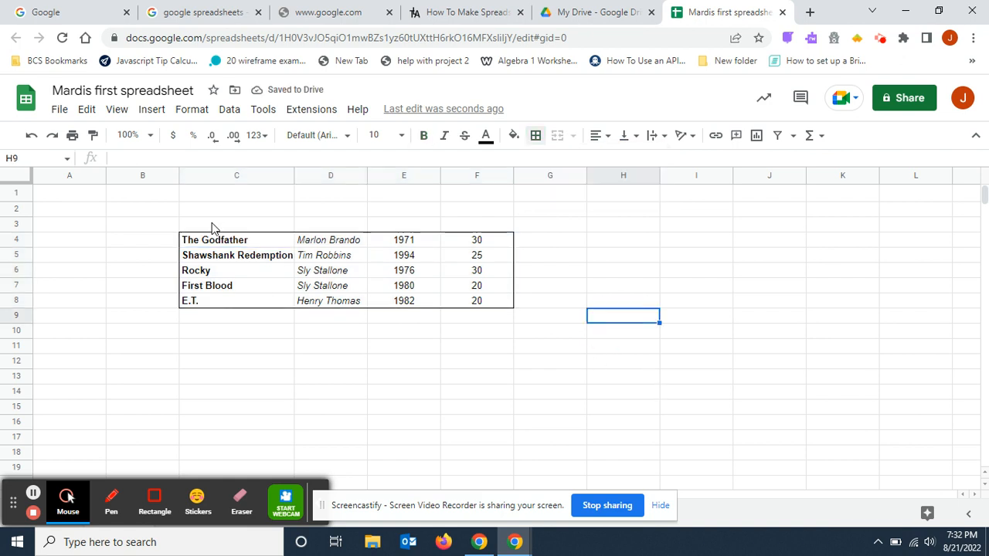
Step: Clear all borders from the movie table in cells C4 to F8
left_click_drag(198, 246, 482, 307)
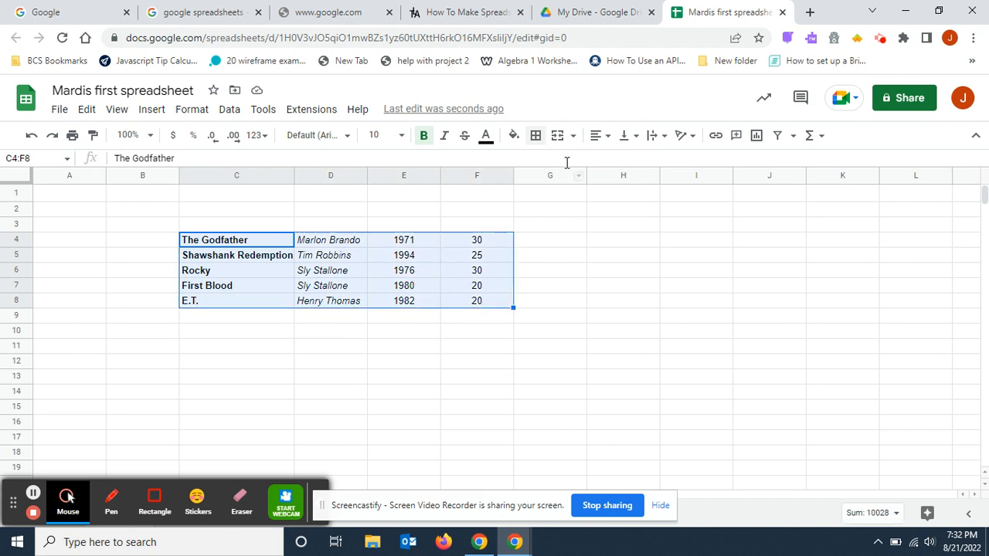
left_click(536, 137)
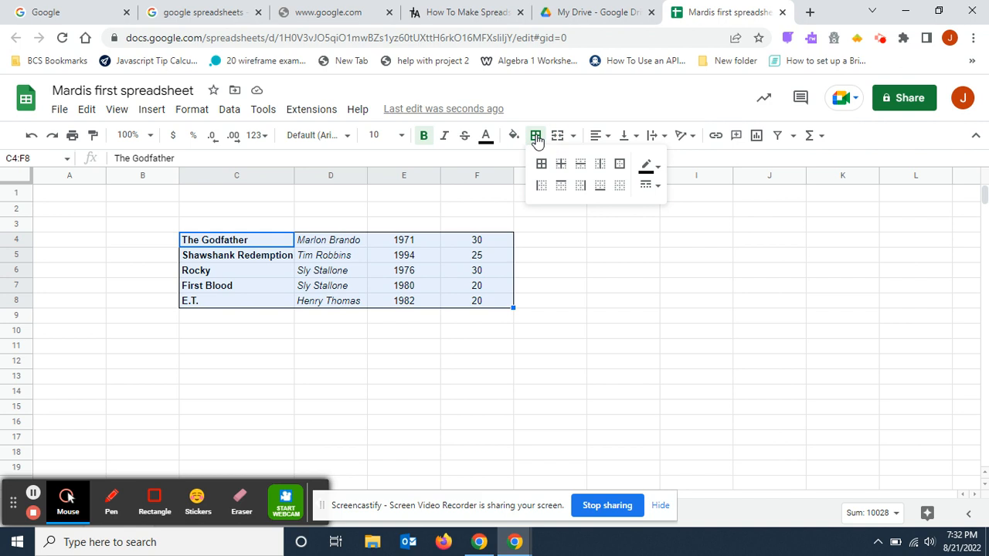
left_click(620, 189)
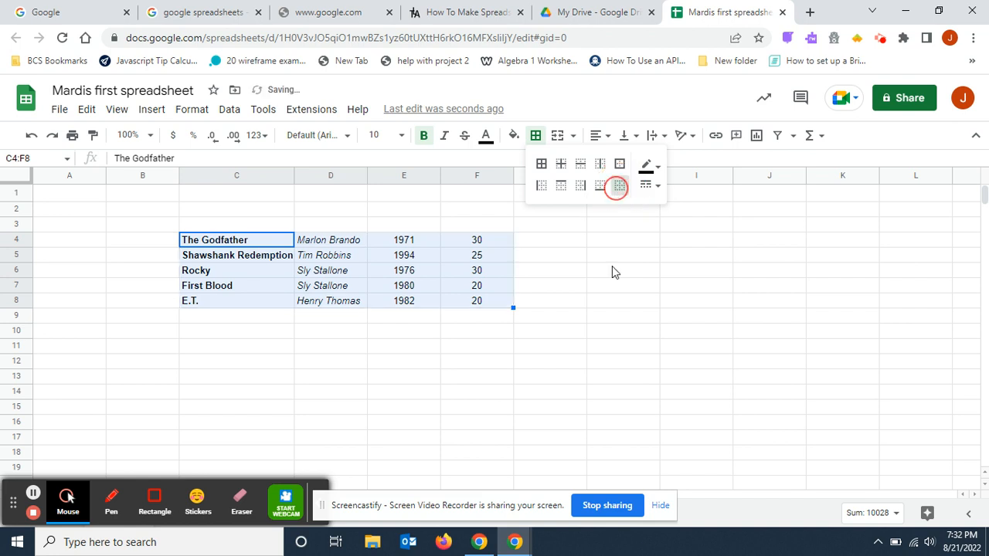
left_click(602, 347)
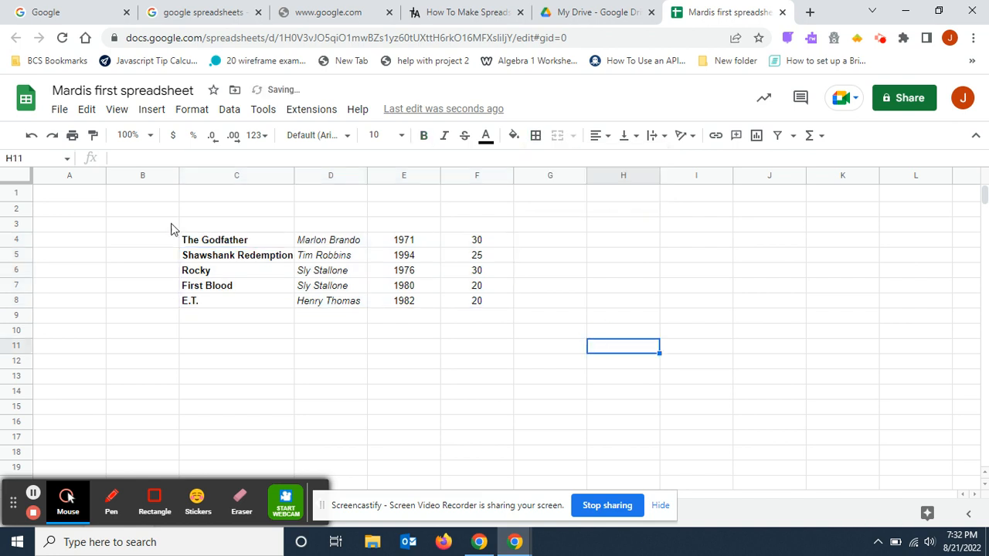
Step: Apply all borders, inside and outside, to the movie table in cells C4 to F8
left_click_drag(221, 242, 469, 307)
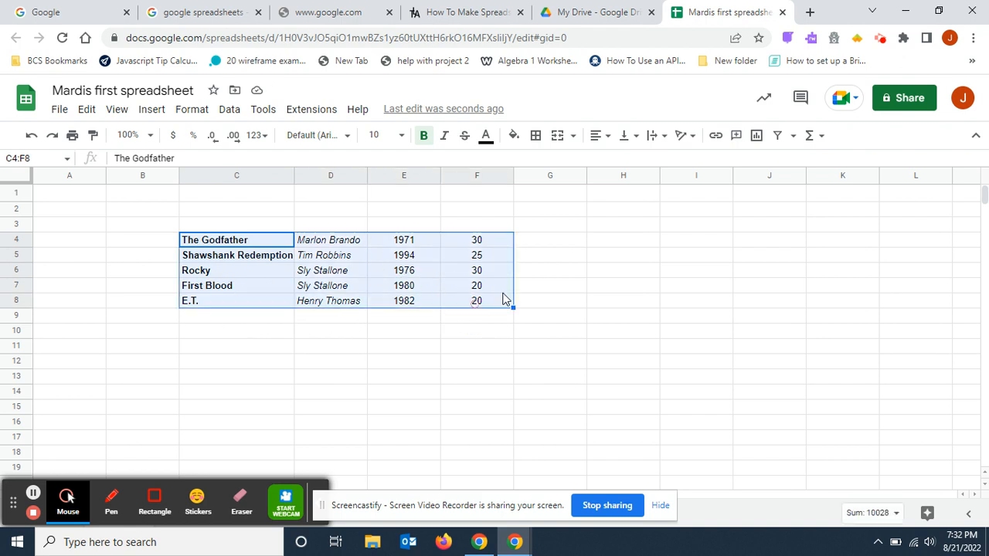
left_click(536, 136)
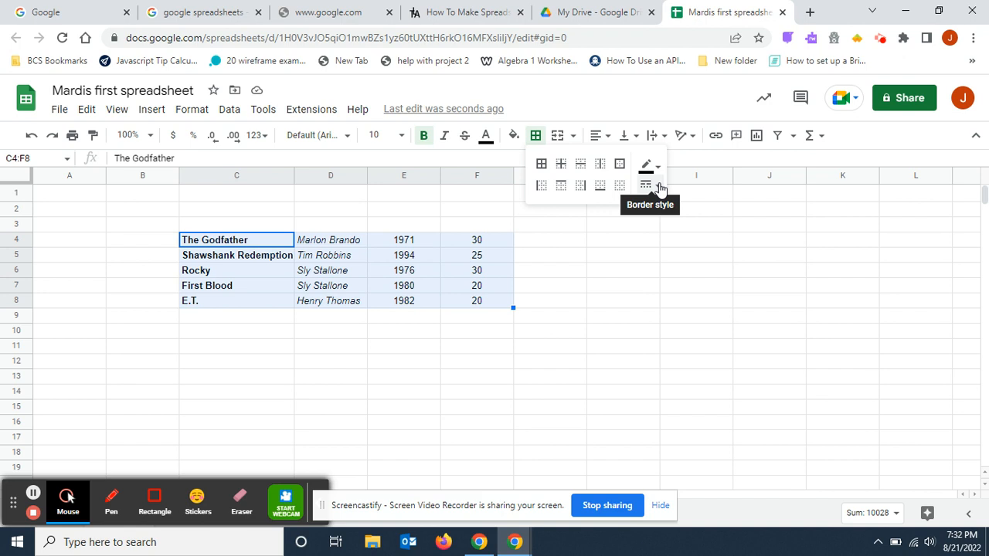
left_click(541, 165)
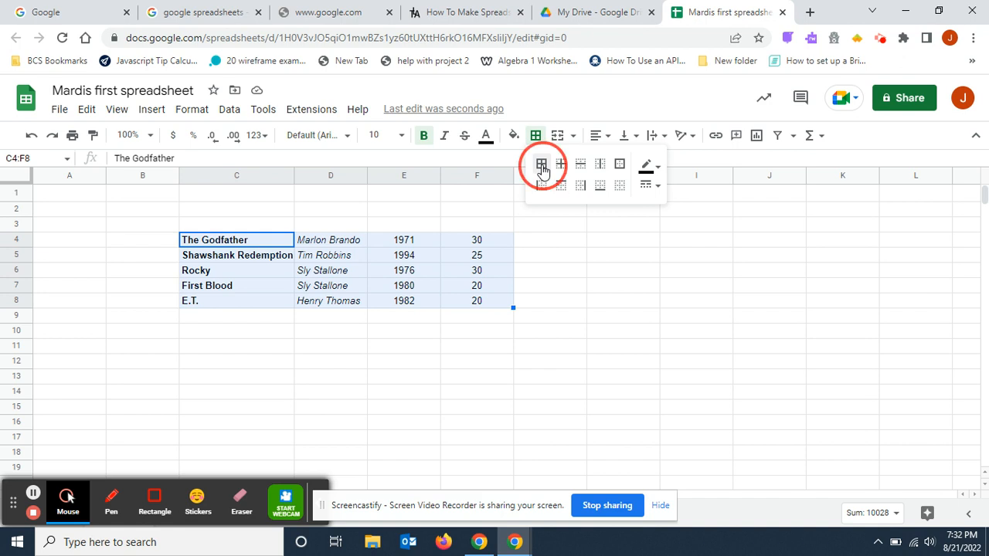
left_click(563, 285)
left_click(438, 422)
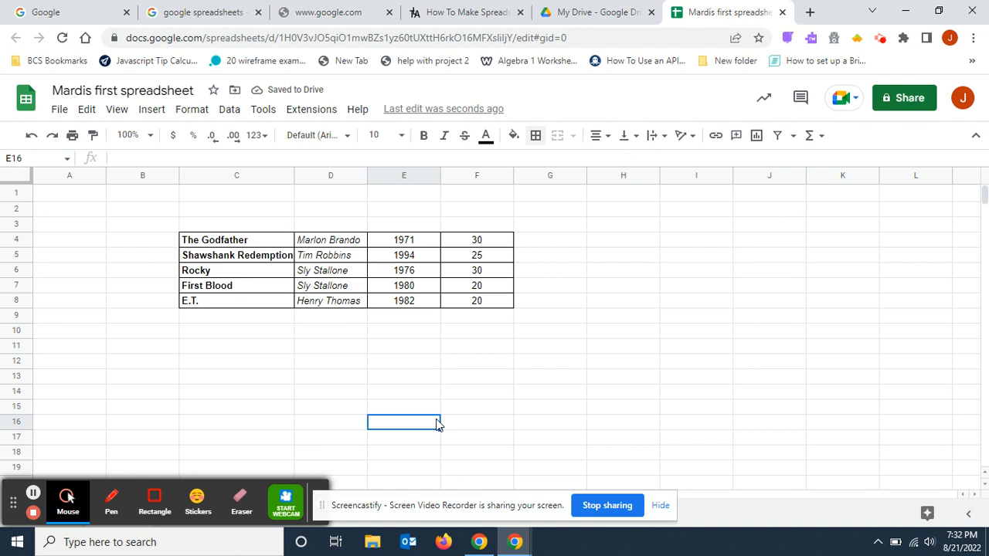
Step: Enter the title "My Favorite Movies" in cell C3 above the movie table
left_click(198, 225)
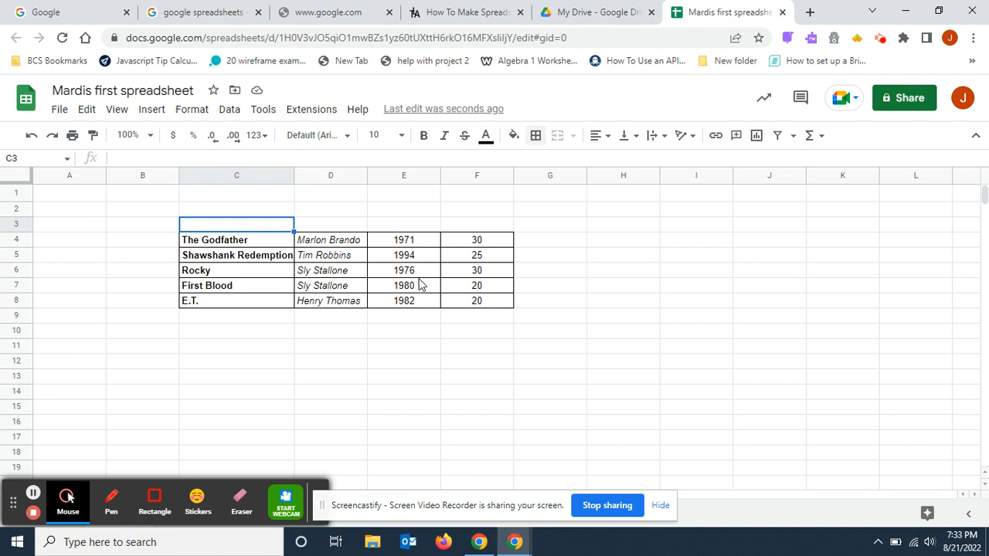
type("My Fa")
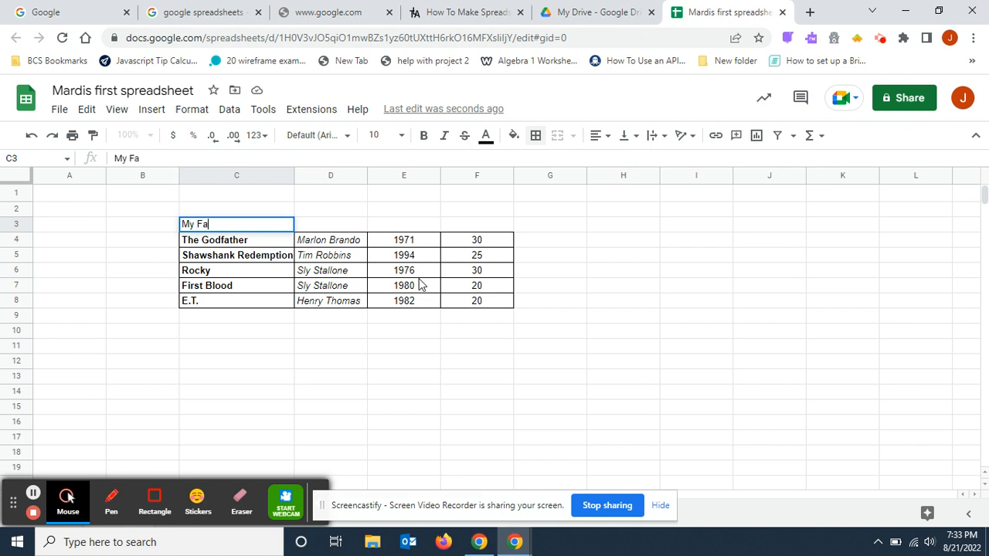
type("vorite Movies")
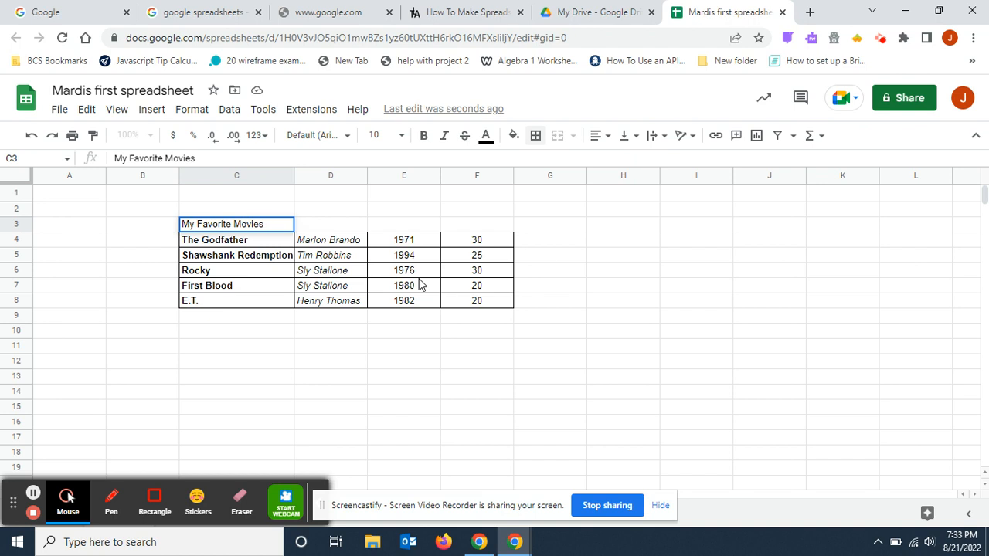
left_click(250, 396)
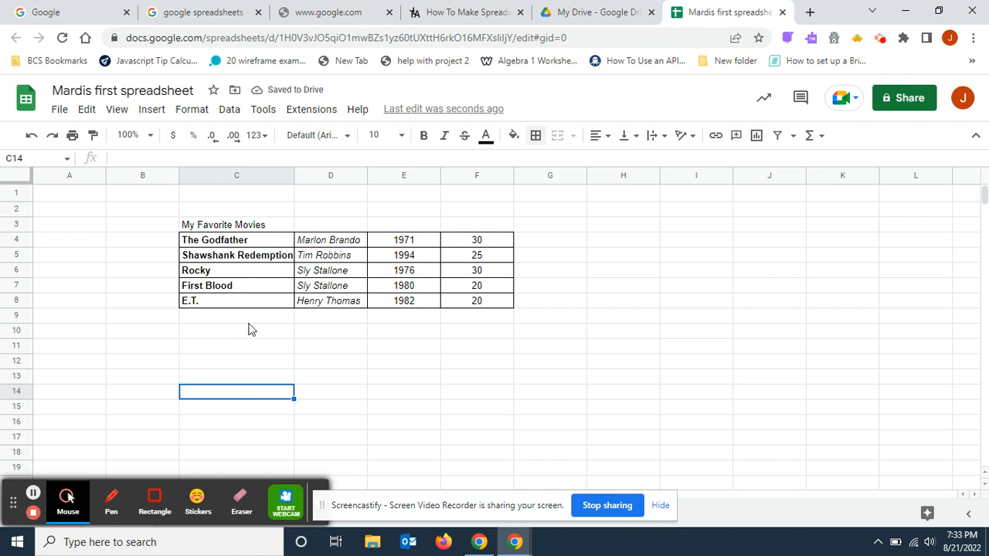
Step: Merge cells C3 to F3 and center the "My Favorite Movies" title across the table
left_click(252, 230)
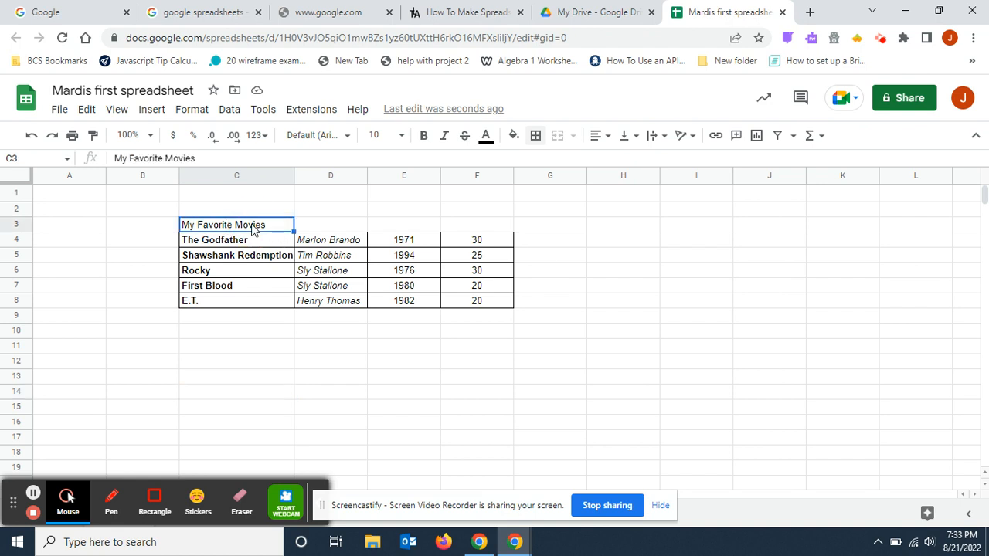
left_click_drag(251, 230, 468, 230)
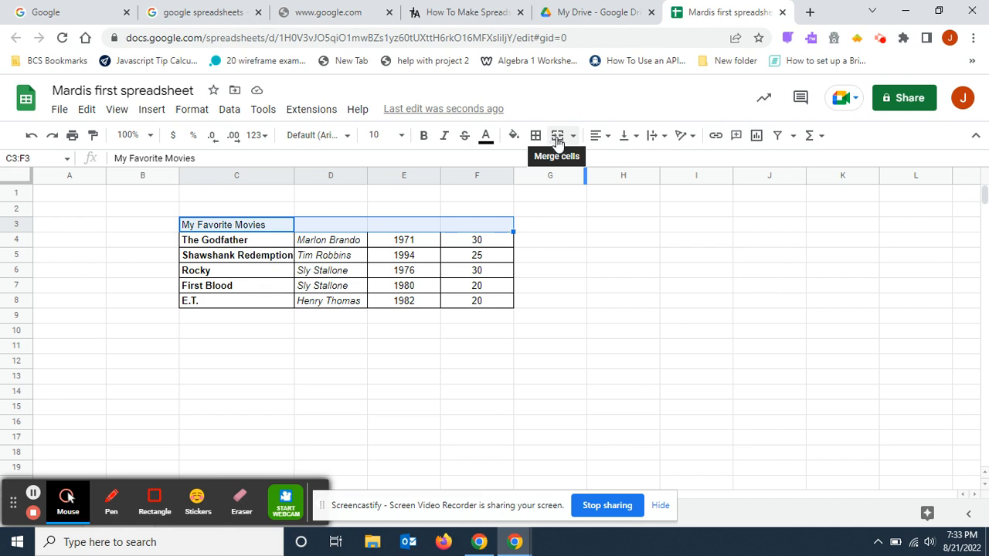
left_click(557, 138)
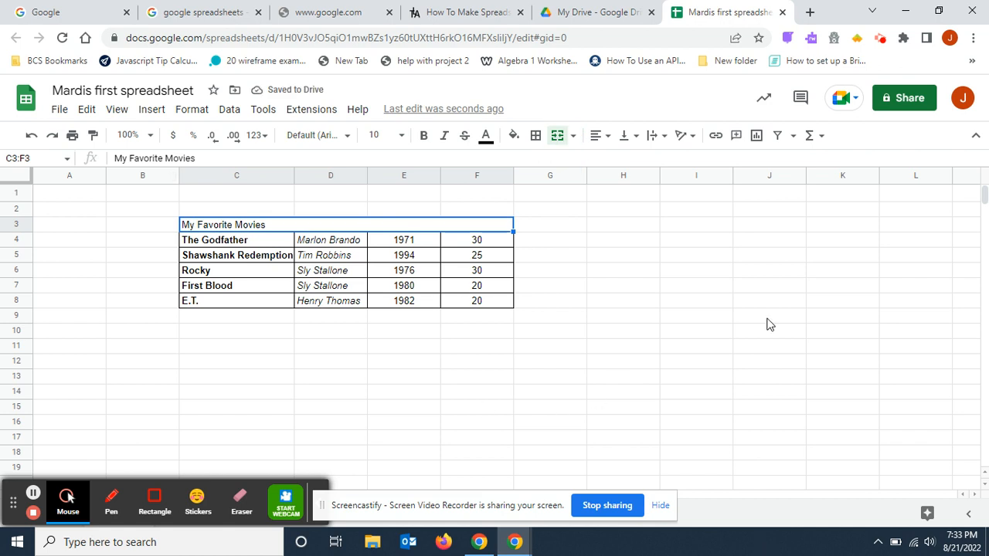
left_click(610, 139)
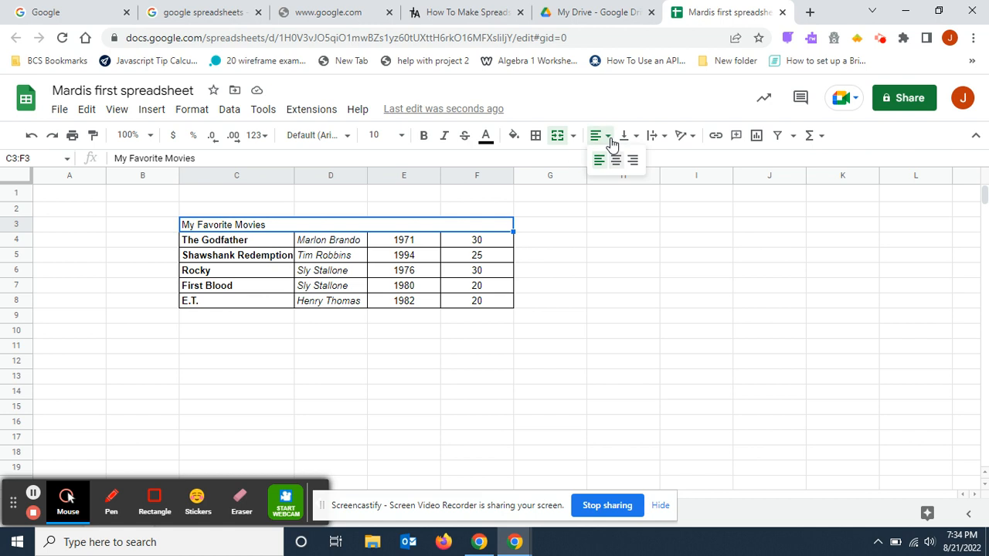
left_click(616, 161)
left_click(611, 363)
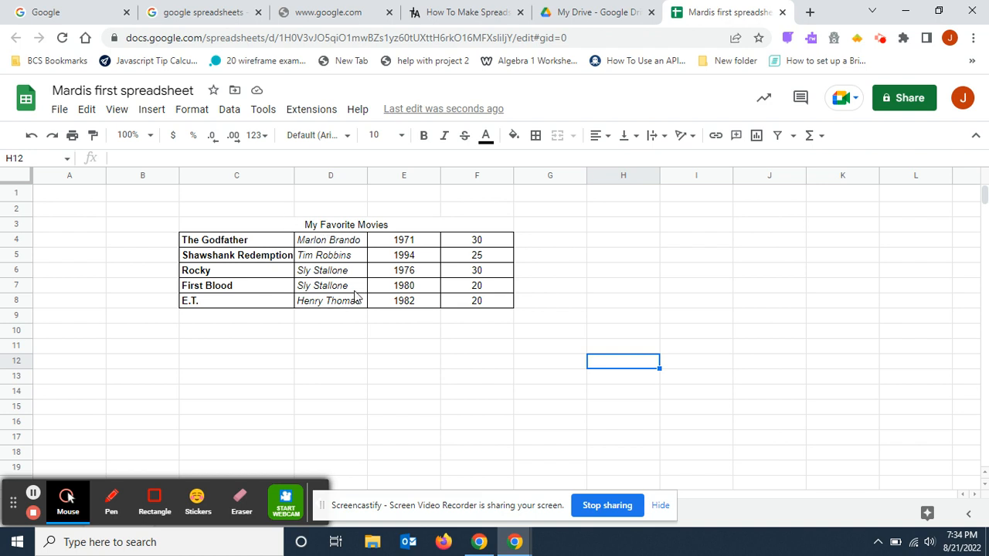
Step: Change the font of the "My Favorite Movies" title to Comic Sans MS
left_click(236, 225)
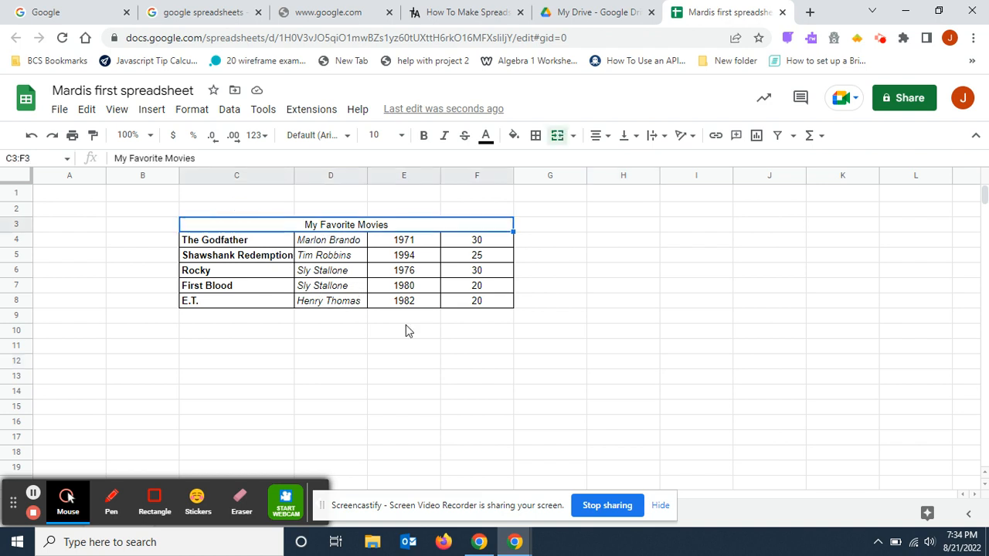
left_click(347, 136)
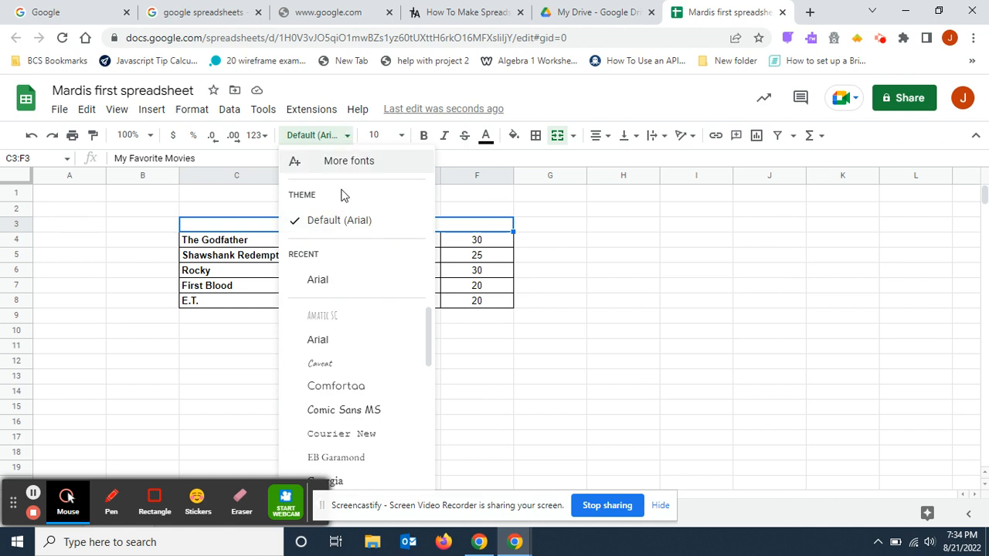
left_click(363, 415)
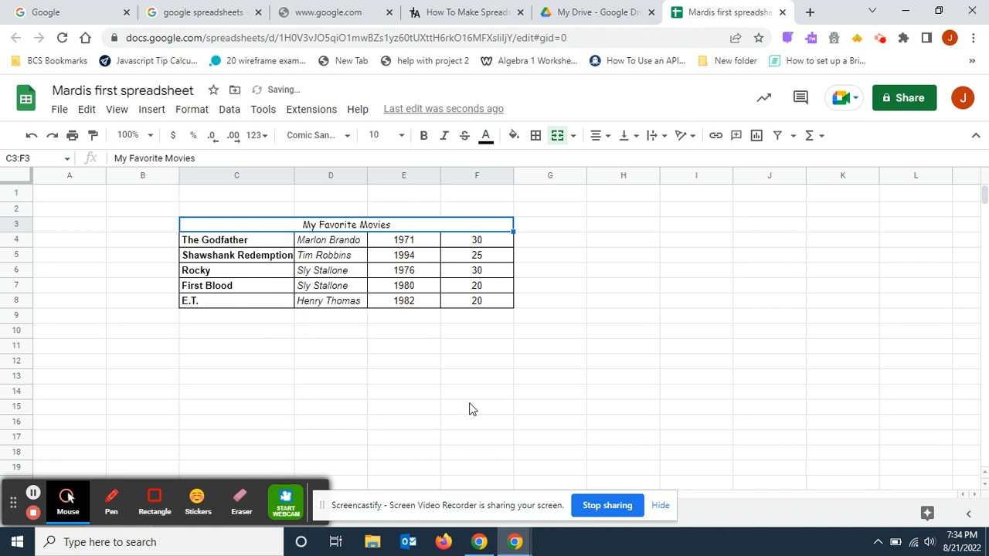
left_click(450, 393)
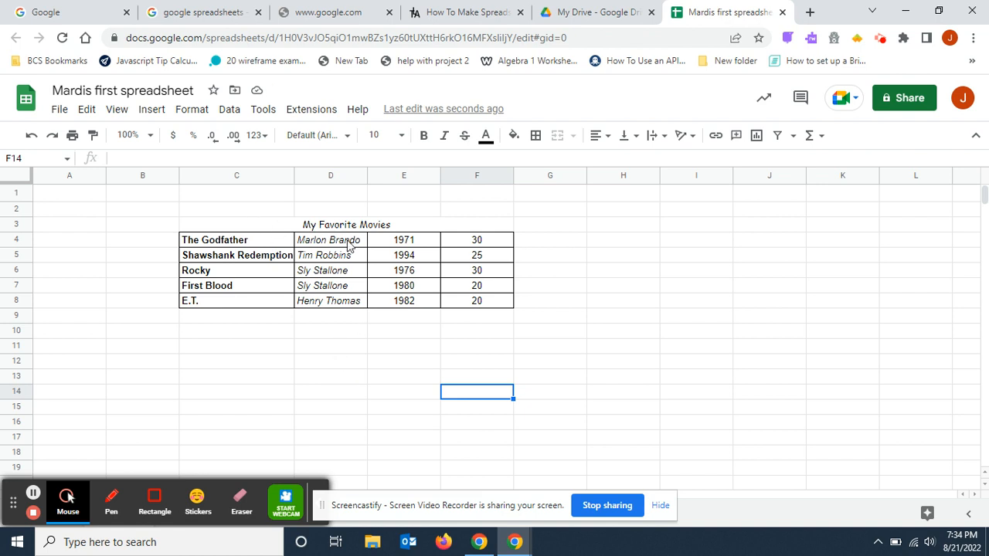
Step: Make the "My Favorite Movies" title bold and set its font size to 14
left_click(268, 228)
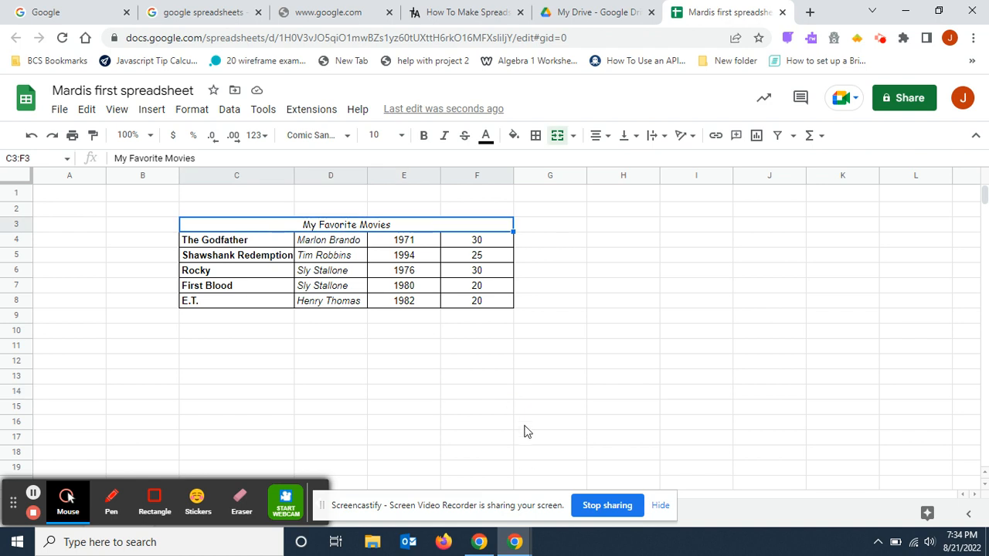
left_click(426, 138)
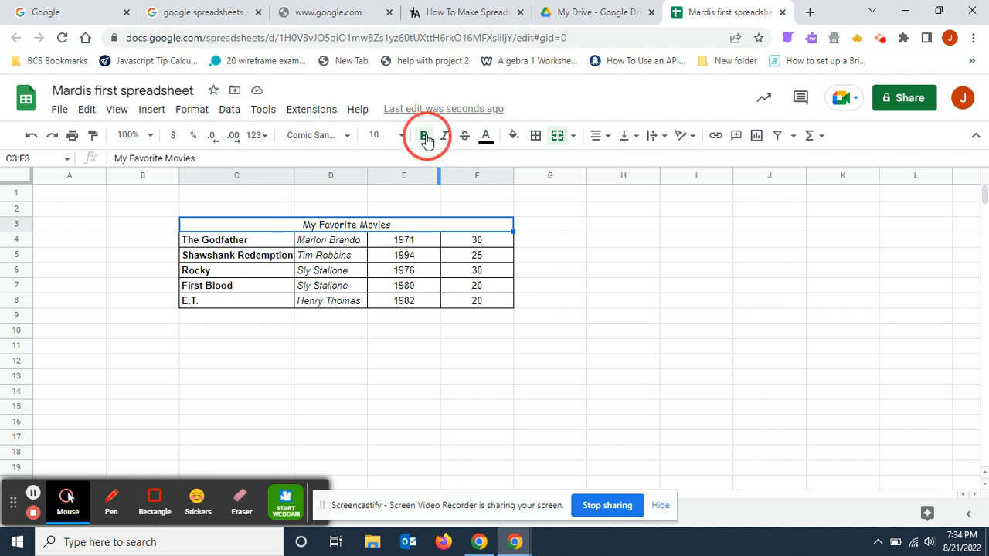
left_click(397, 412)
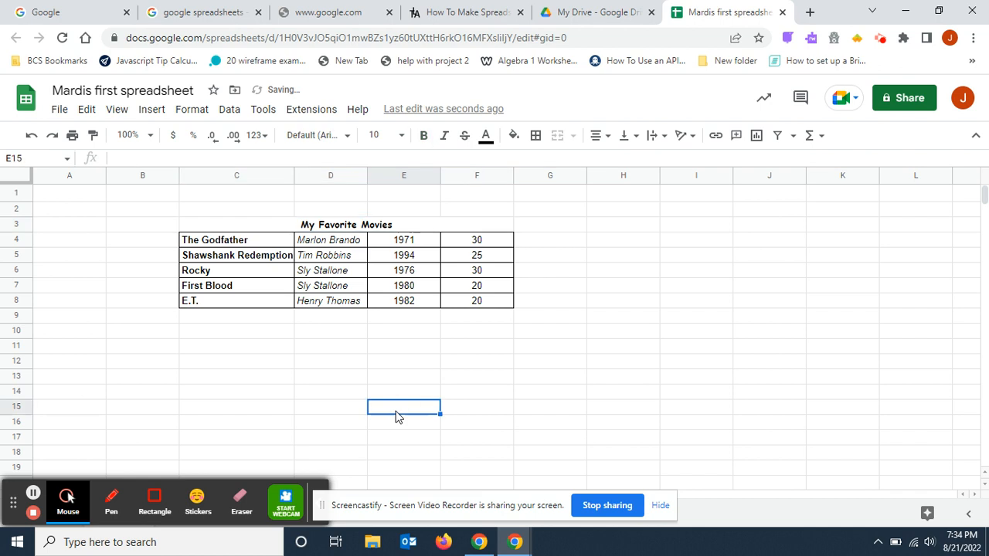
left_click(234, 224)
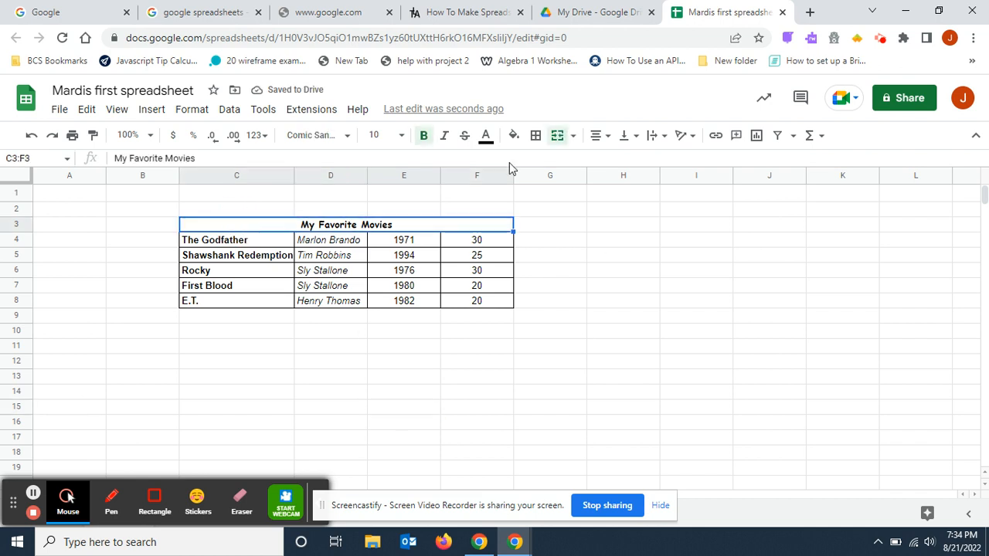
left_click(403, 136)
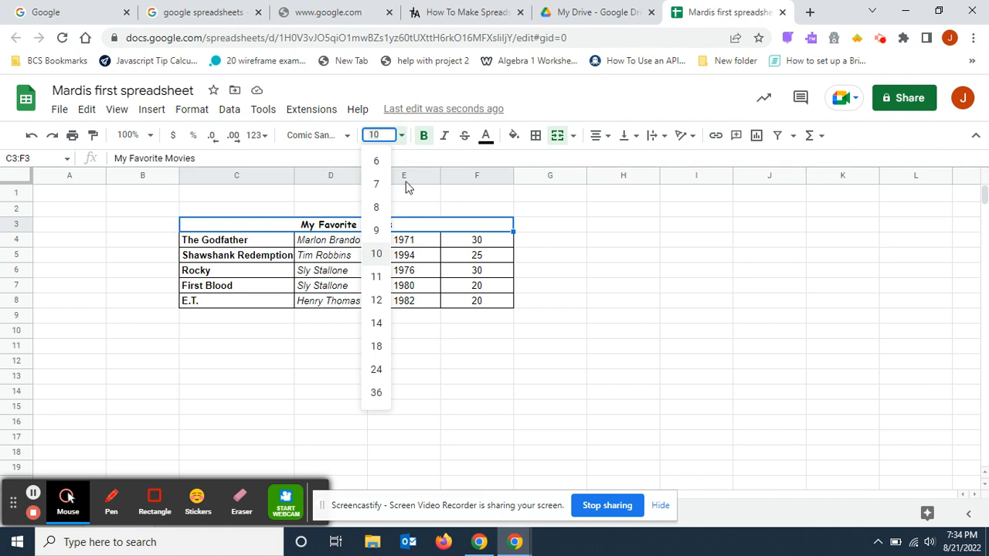
left_click(380, 324)
left_click(426, 351)
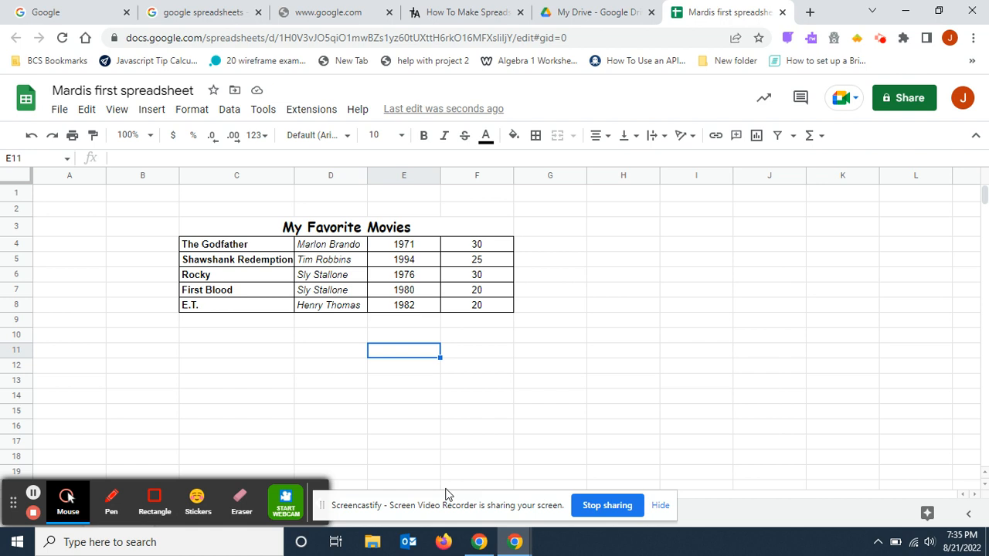
right_click(244, 229)
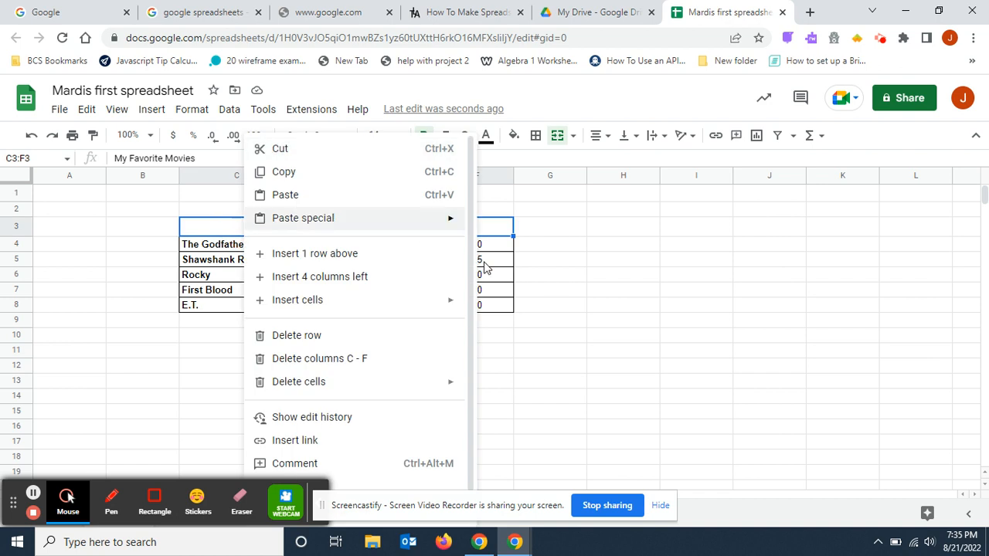
left_click(552, 353)
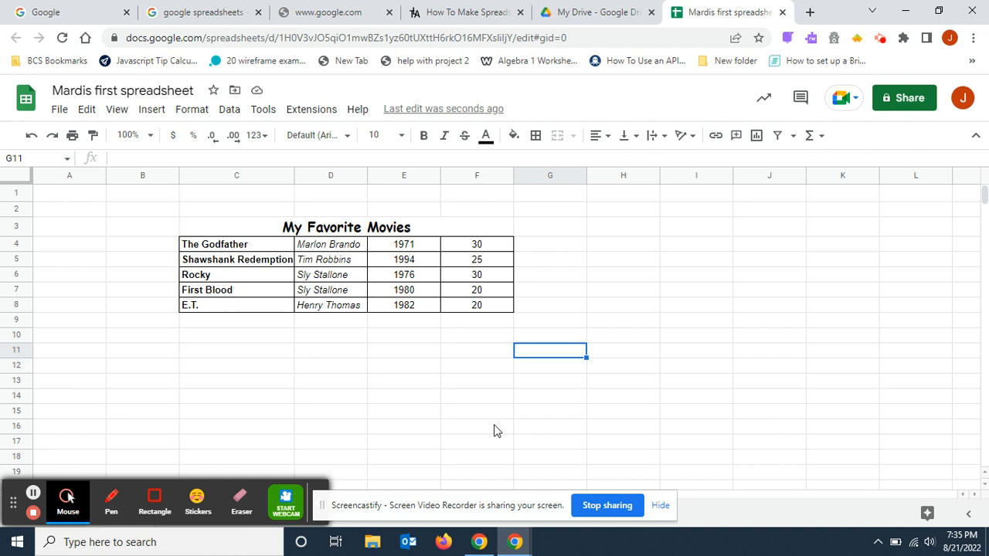
left_click(248, 230)
right_click(248, 231)
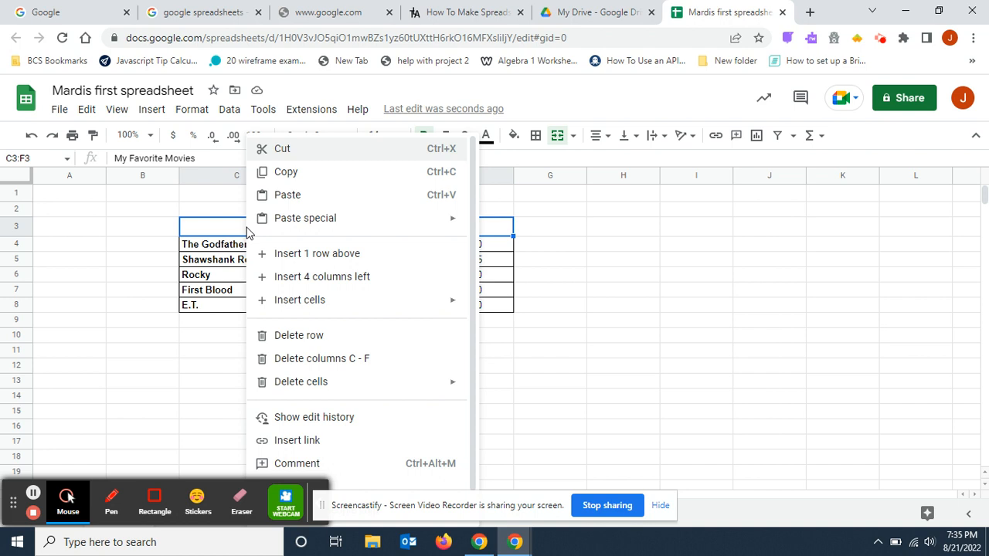
scroll(474, 398, "down", 1)
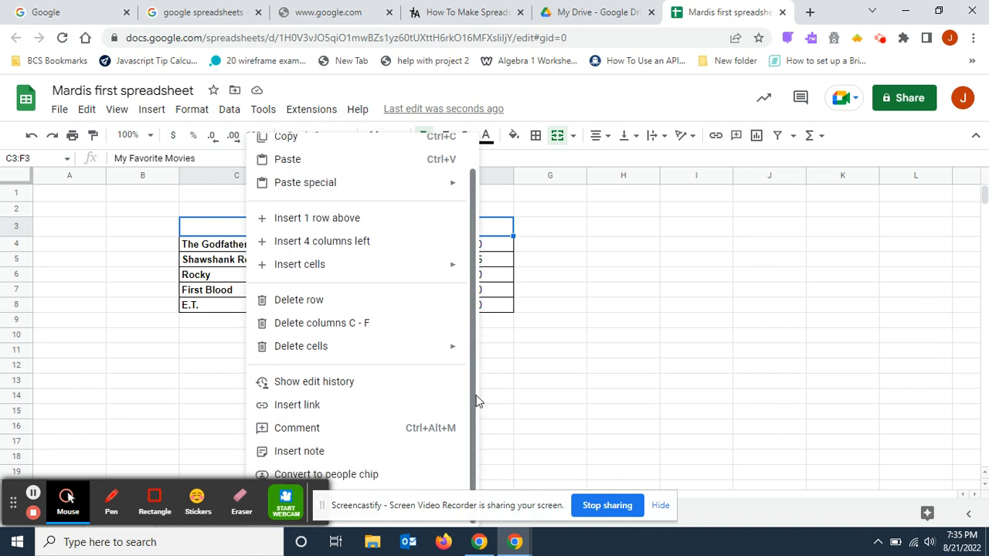
scroll(474, 402, "up", 1)
left_click(533, 384)
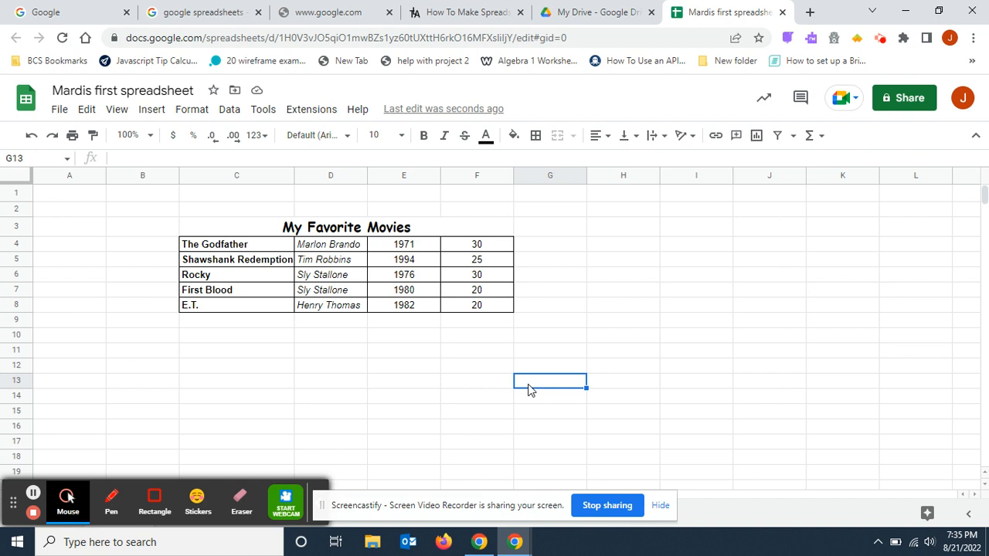
left_click(240, 227)
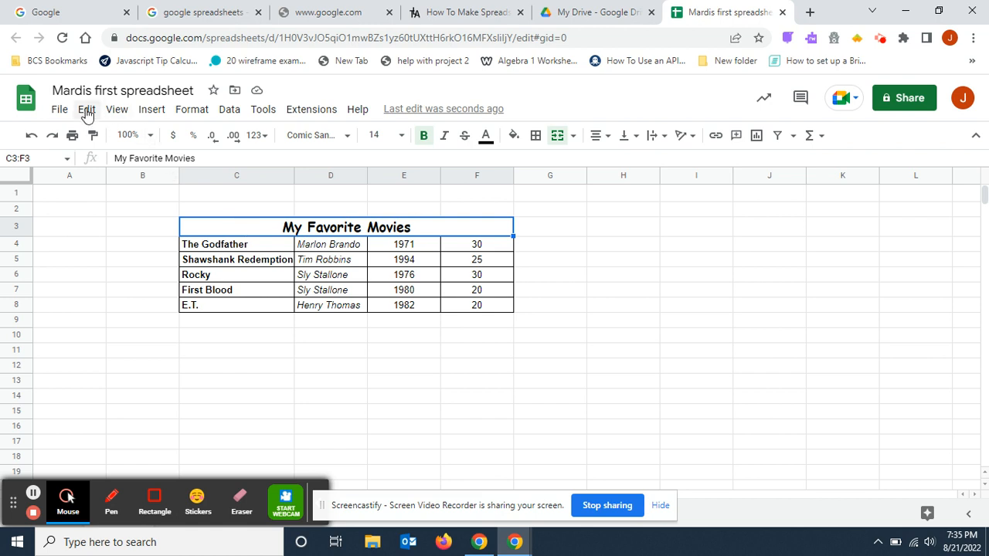
left_click(194, 111)
left_click(228, 109)
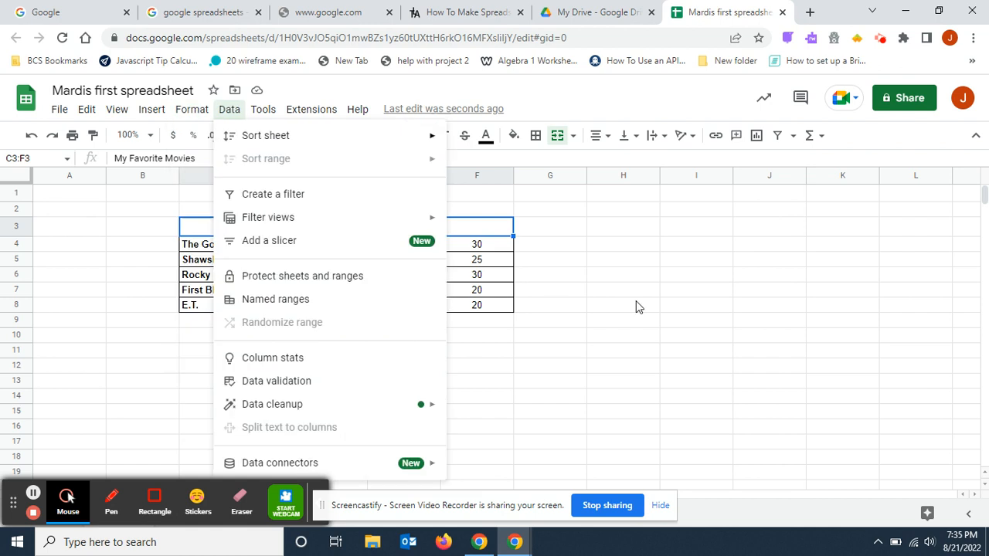
left_click(199, 114)
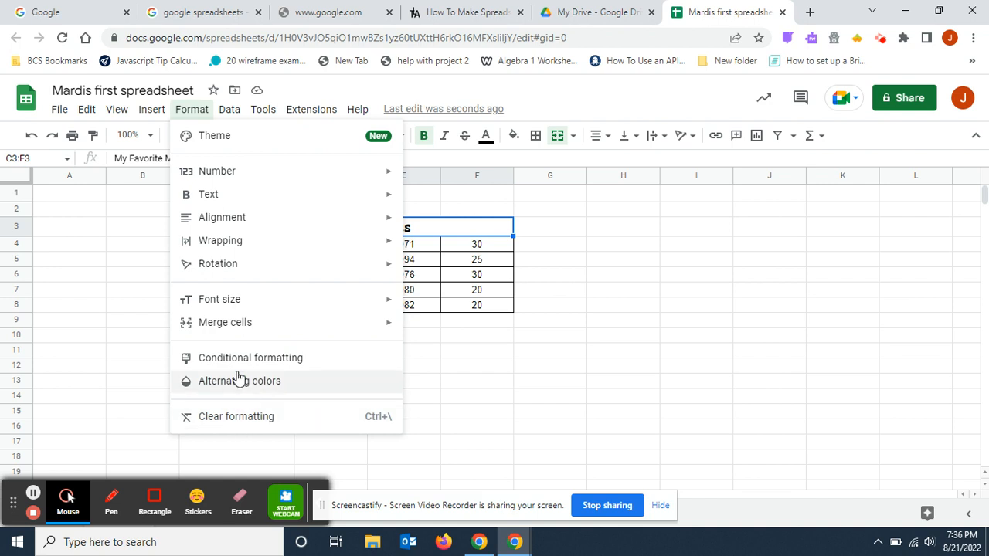
mouse_move(222, 249)
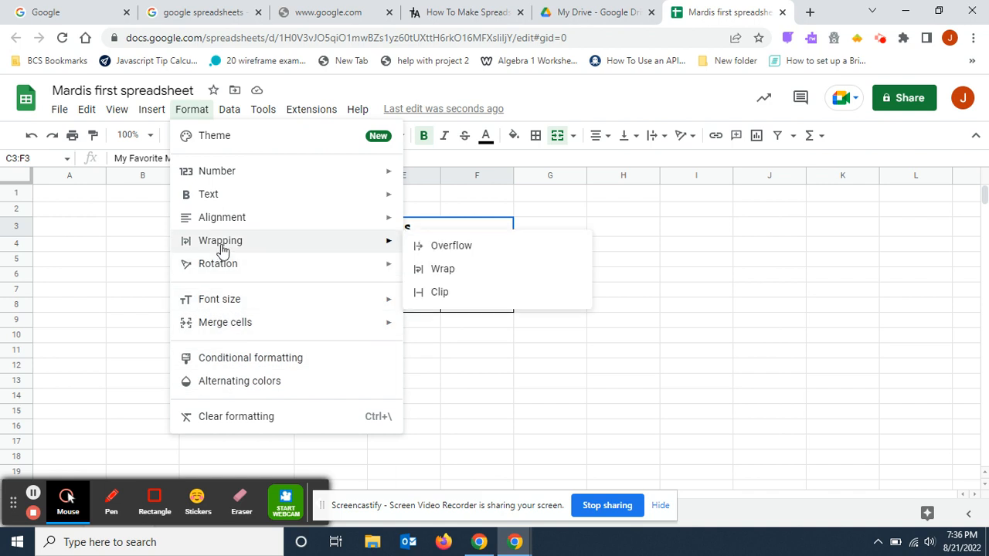
mouse_move(215, 204)
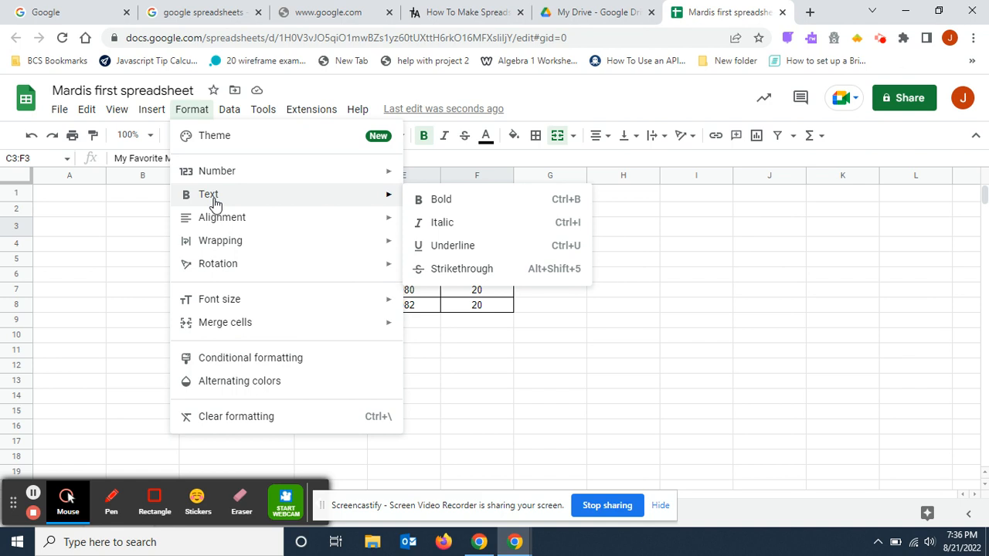
mouse_move(222, 179)
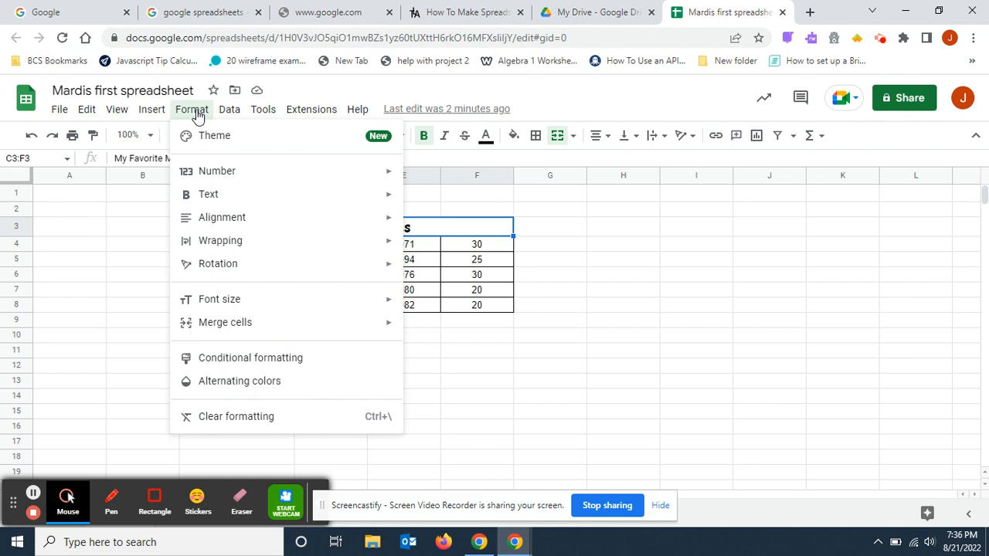
left_click(451, 431)
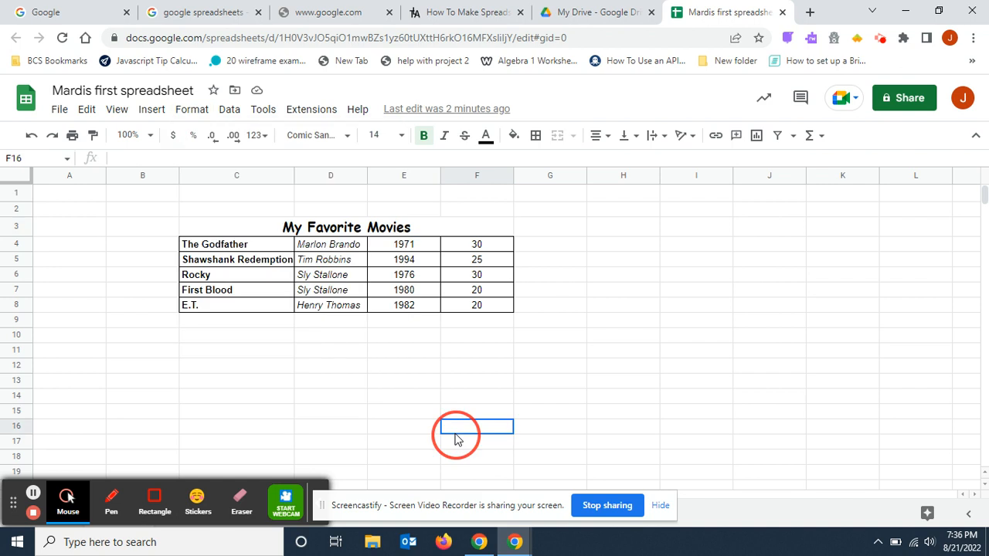